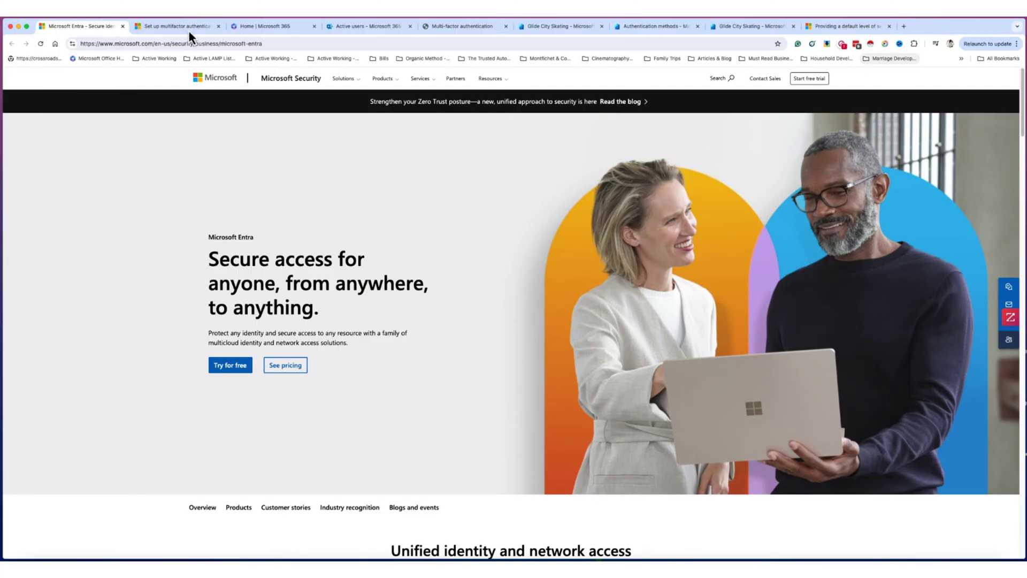
Step: Look over the Microsoft 365 home page, active teams and groups, then return to the Entra product page
{"action": "left_click", "coordinate": [277, 27]}
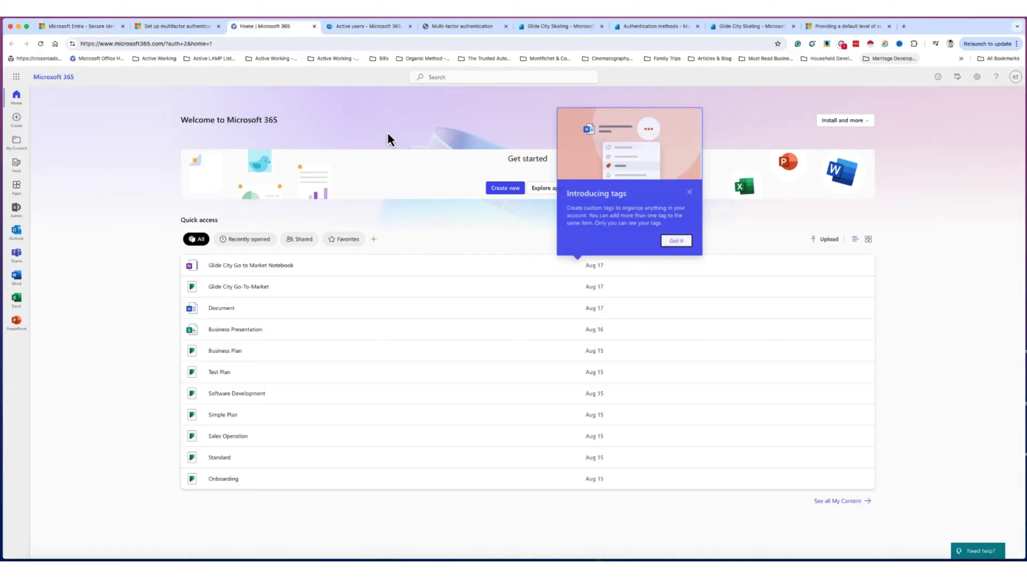
{"action": "left_click", "coordinate": [690, 243]}
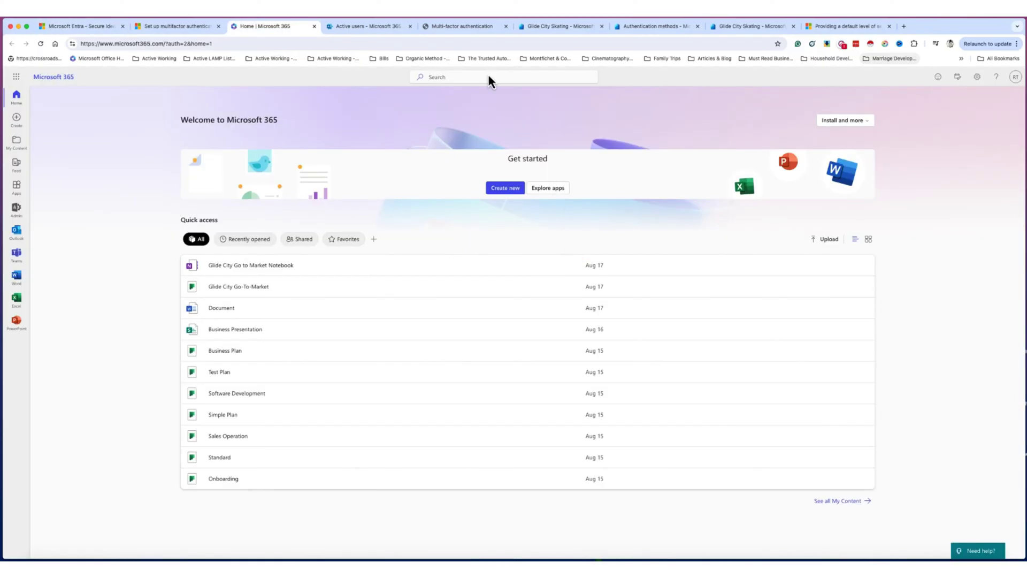
{"action": "left_click", "coordinate": [379, 27]}
{"action": "left_click", "coordinate": [329, 154]}
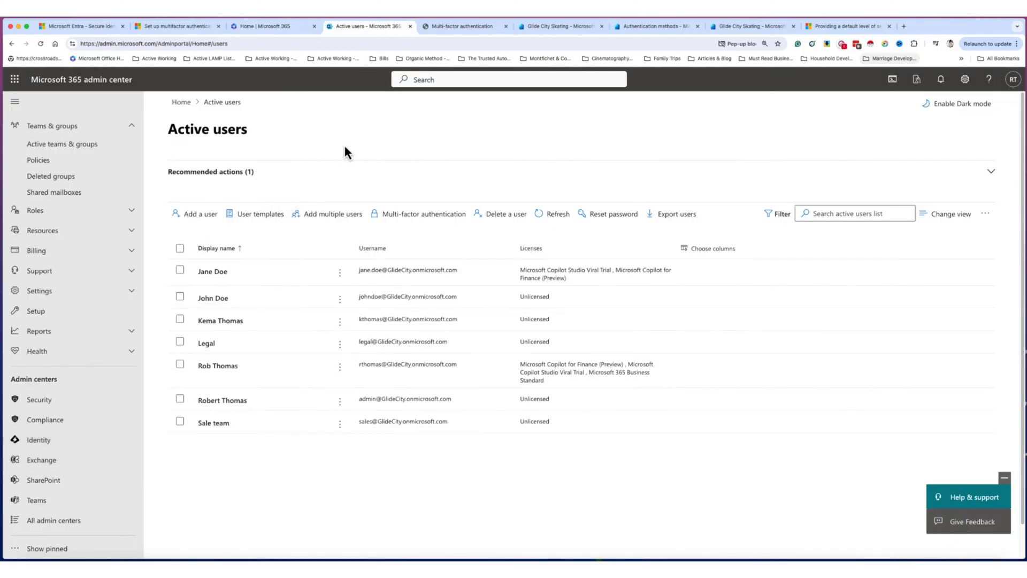
{"action": "left_click", "coordinate": [86, 147]}
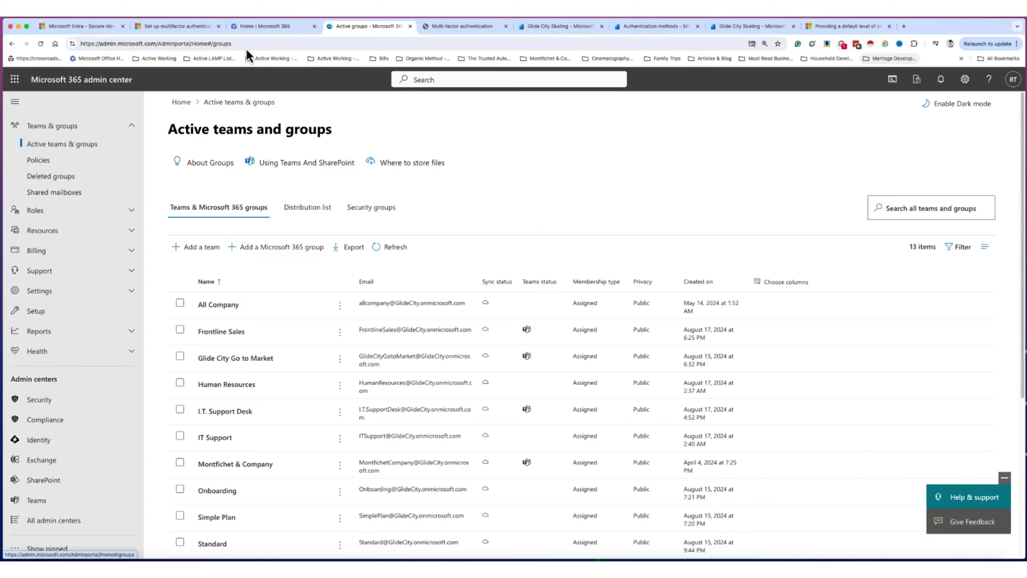
{"action": "left_click", "coordinate": [263, 27]}
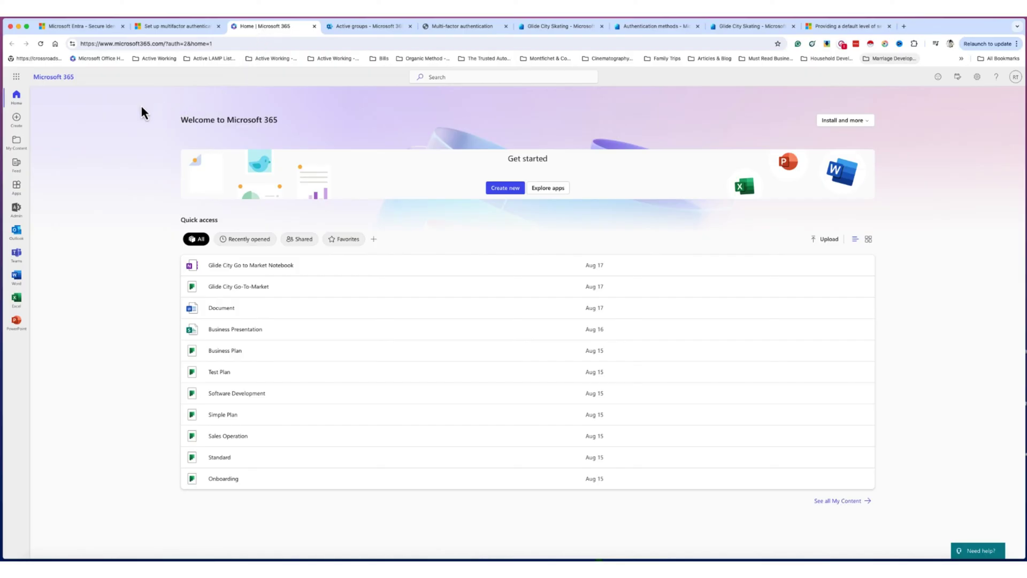
{"action": "left_click", "coordinate": [90, 30]}
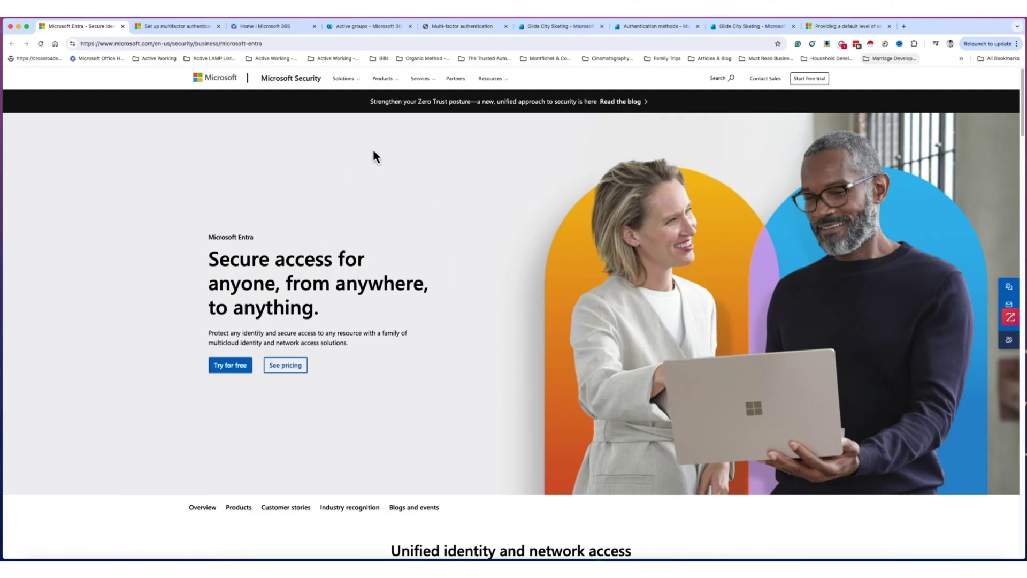
Step: Show the 'Set up multifactor authentication' Learn guide and rewind its video to the very start
{"action": "left_click", "coordinate": [193, 27]}
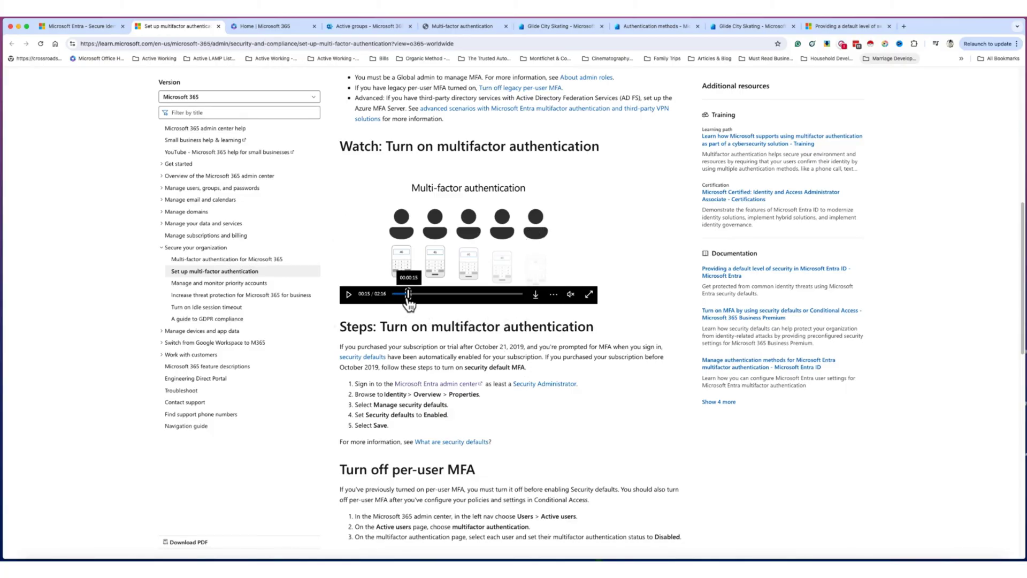
{"action": "left_click", "coordinate": [397, 294]}
{"action": "left_click", "coordinate": [396, 294]}
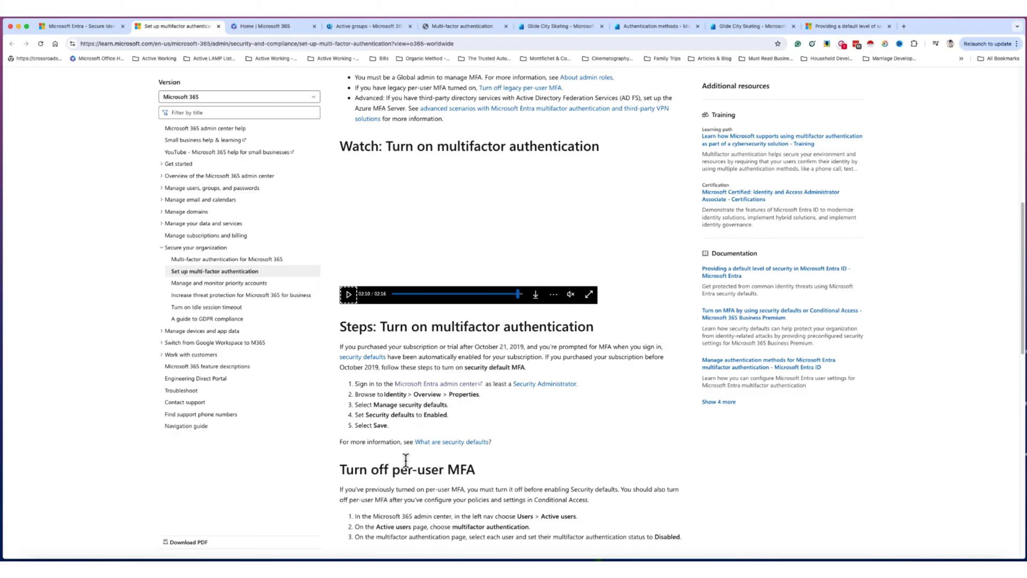
Step: Go to the admin center's Users > Active users page listing the seven users
{"action": "left_click", "coordinate": [272, 26]}
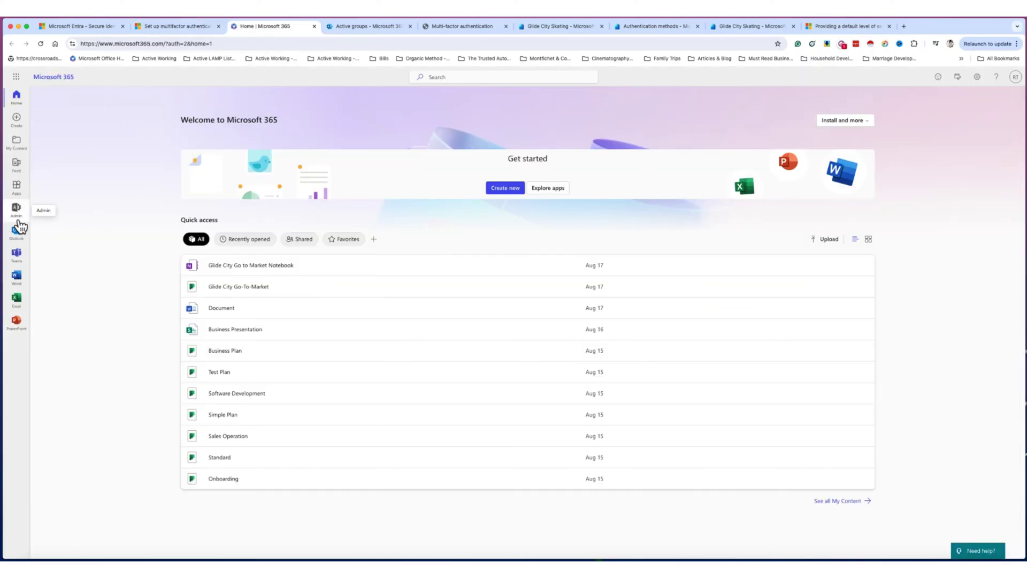
{"action": "left_click", "coordinate": [389, 30]}
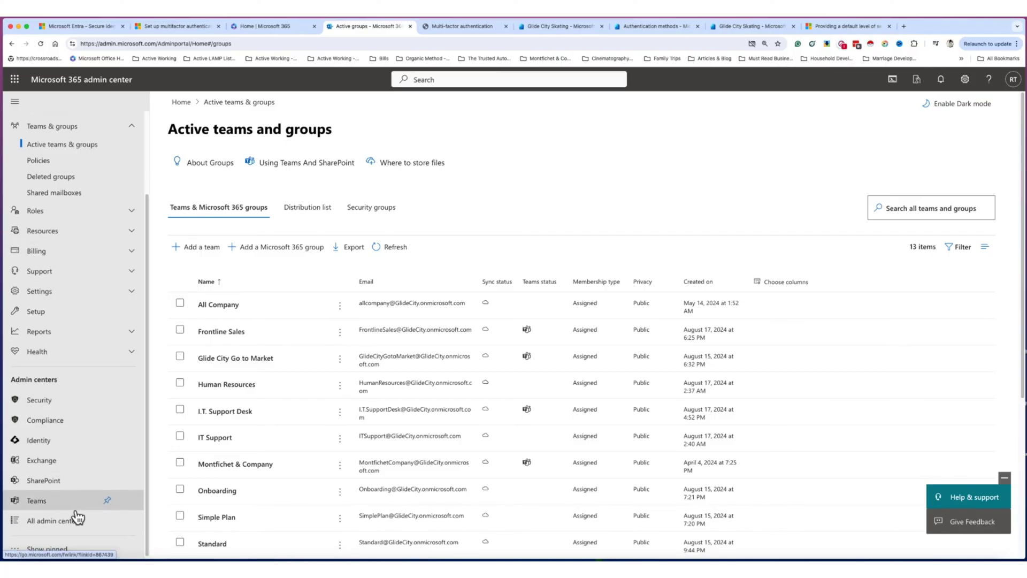
{"action": "scroll", "coordinate": [309, 404], "scroll_direction": "down", "scroll_amount": 3}
{"action": "scroll", "coordinate": [96, 267], "scroll_direction": "up", "scroll_amount": 3}
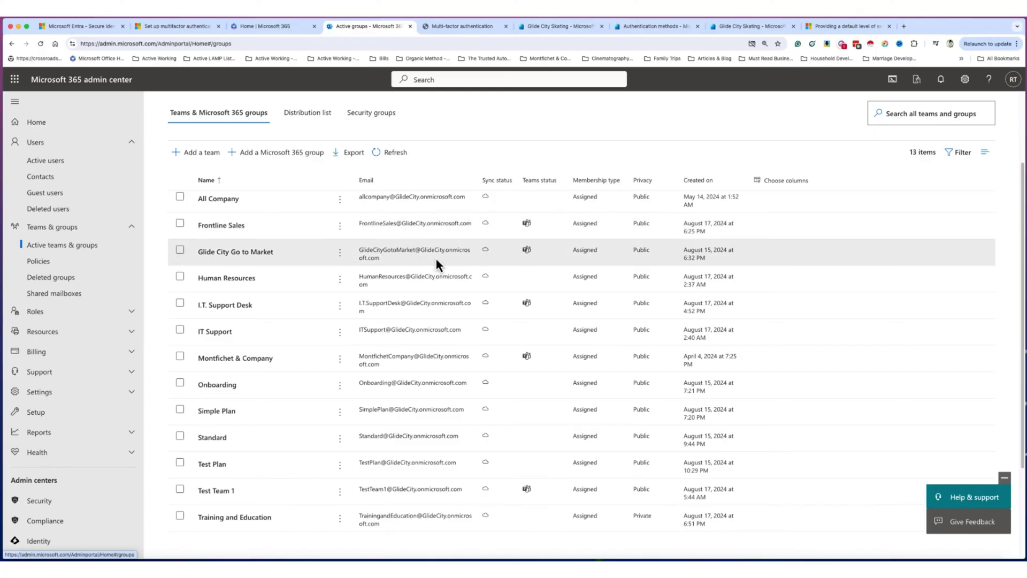
{"action": "left_click", "coordinate": [56, 161]}
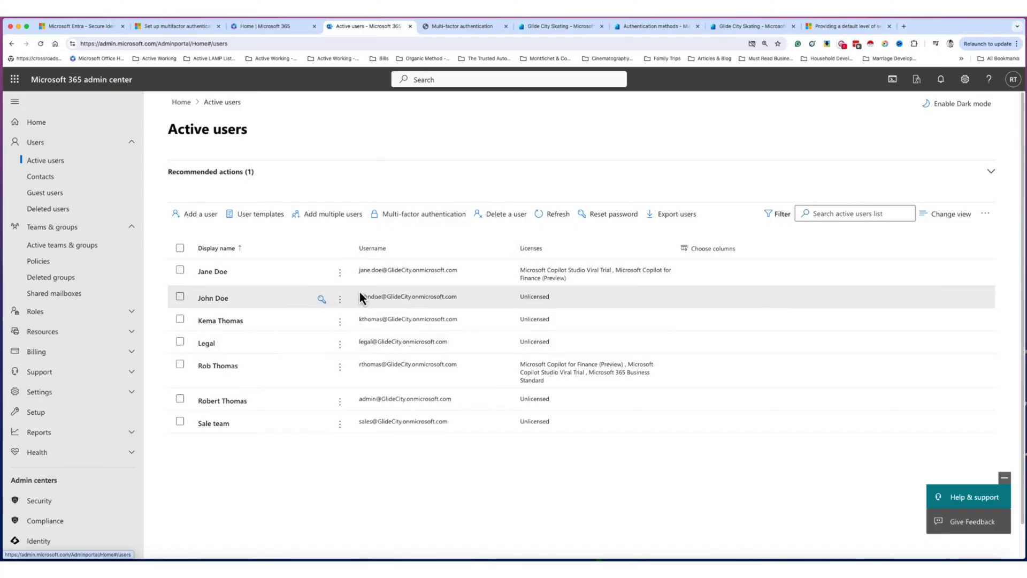
Step: Disable per-user MFA for the Enabled admin account so all seven users read Disabled
{"action": "left_click", "coordinate": [420, 217]}
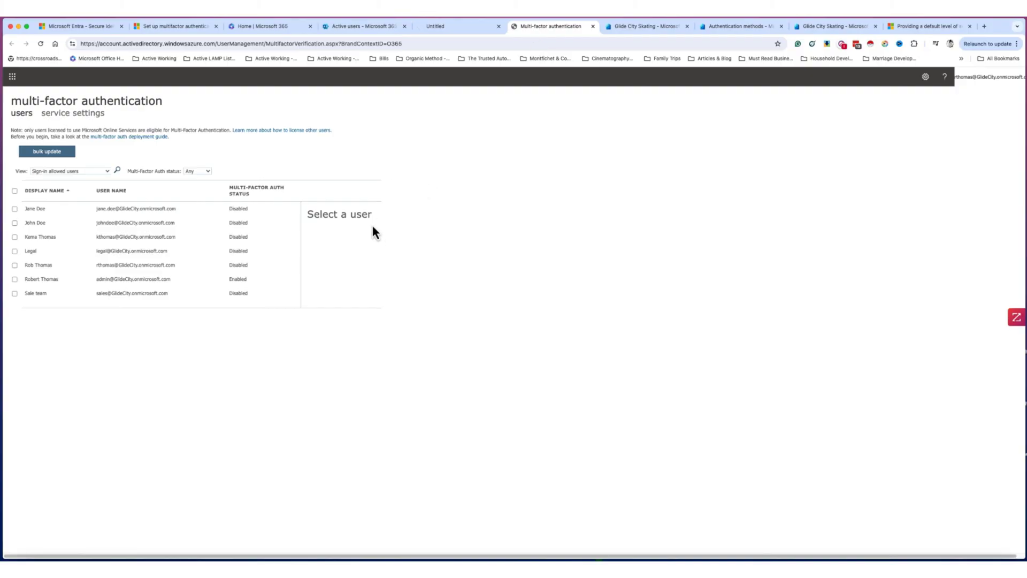
{"action": "left_click", "coordinate": [451, 27]}
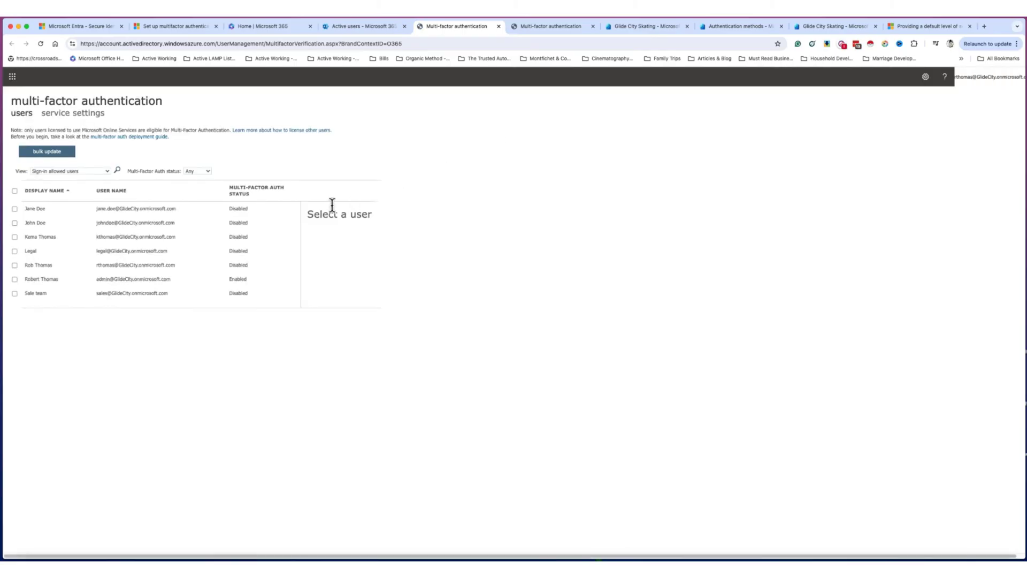
{"action": "left_click", "coordinate": [252, 279]}
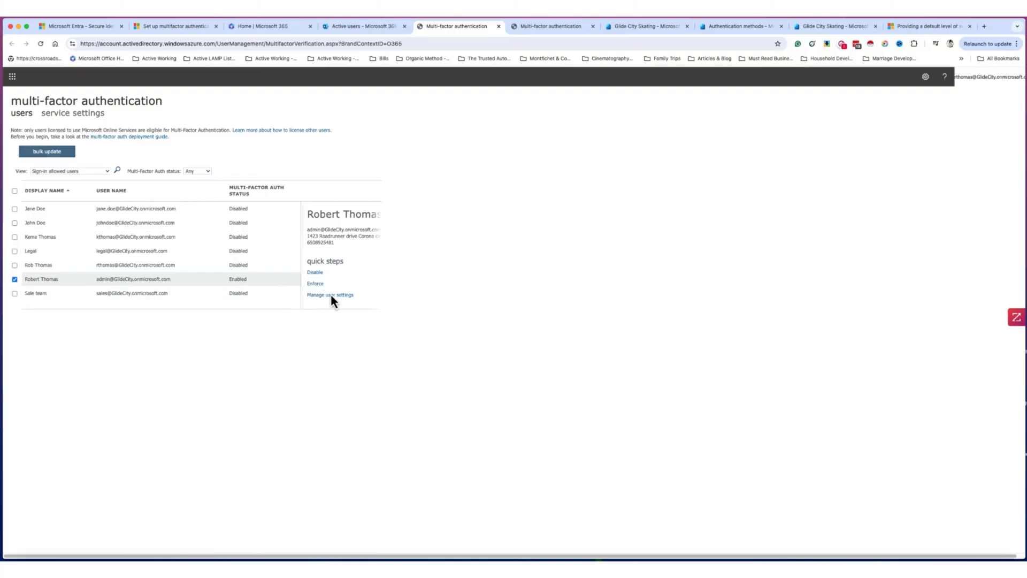
{"action": "left_click", "coordinate": [315, 272]}
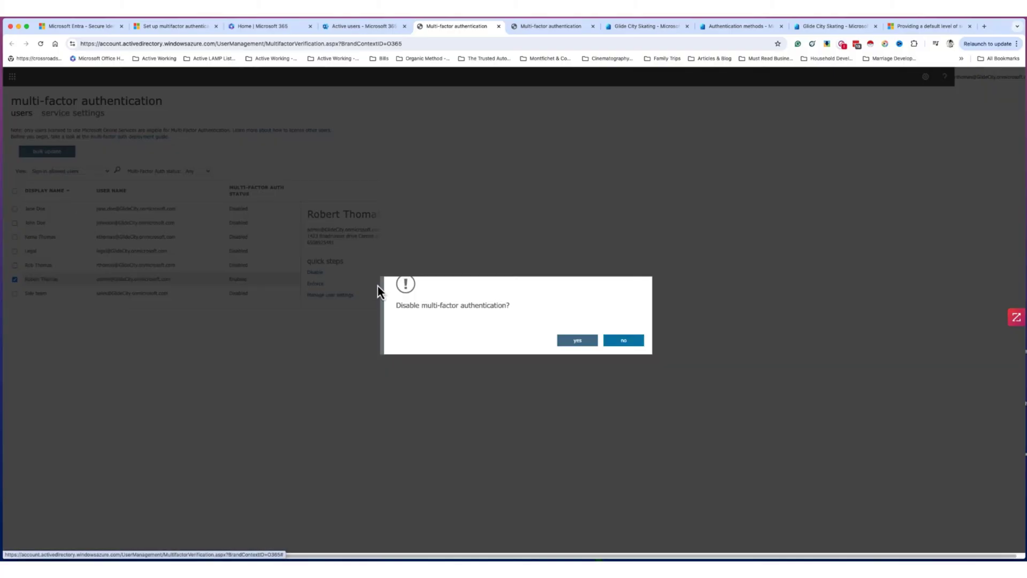
{"action": "left_click", "coordinate": [576, 342]}
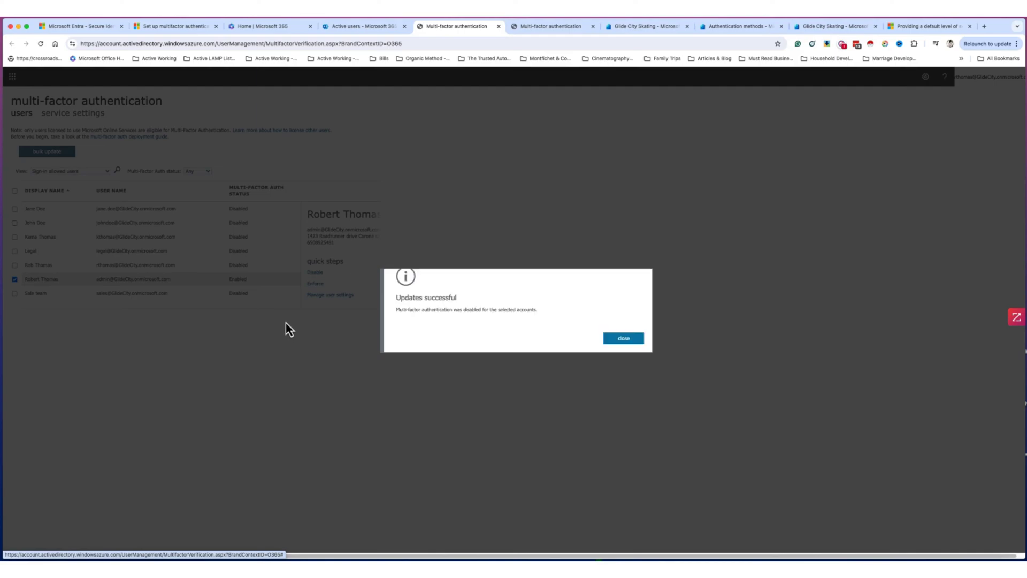
{"action": "left_click", "coordinate": [618, 339]}
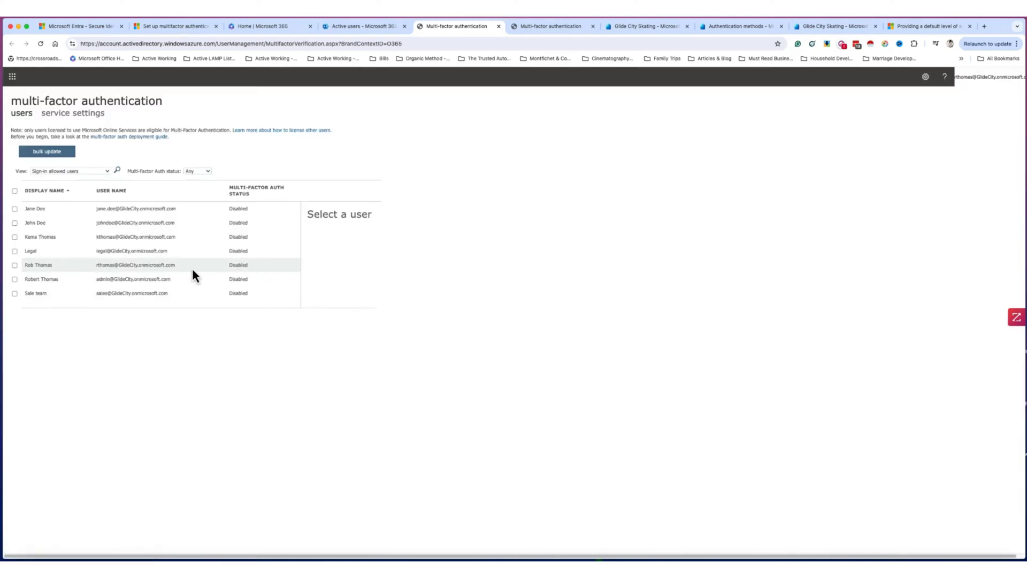
Step: Go back to Active users and bring up the All admin centers list
{"action": "left_click", "coordinate": [378, 30]}
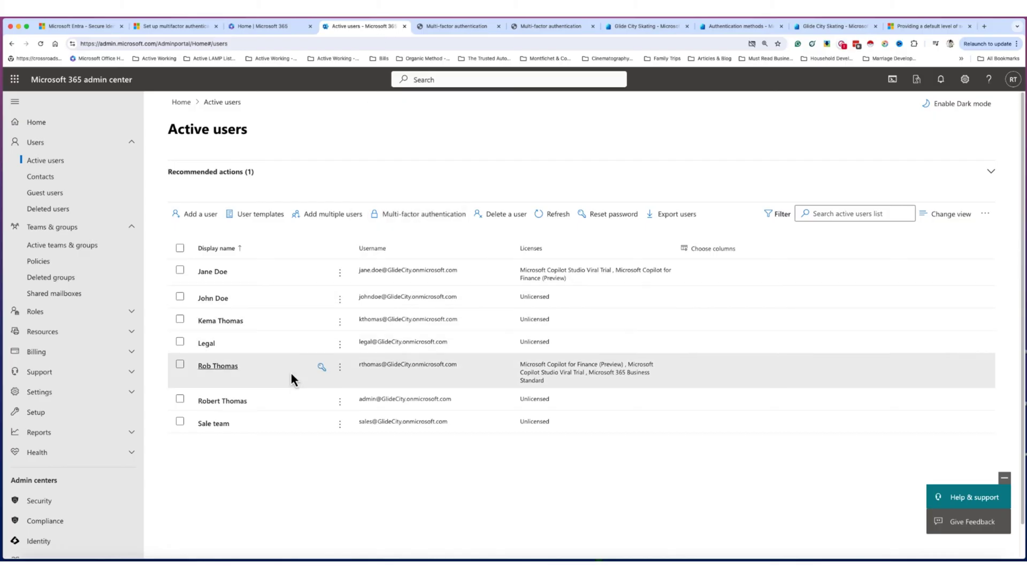
{"action": "scroll", "coordinate": [316, 377], "scroll_direction": "down", "scroll_amount": 1}
{"action": "scroll", "coordinate": [50, 379], "scroll_direction": "down", "scroll_amount": 2}
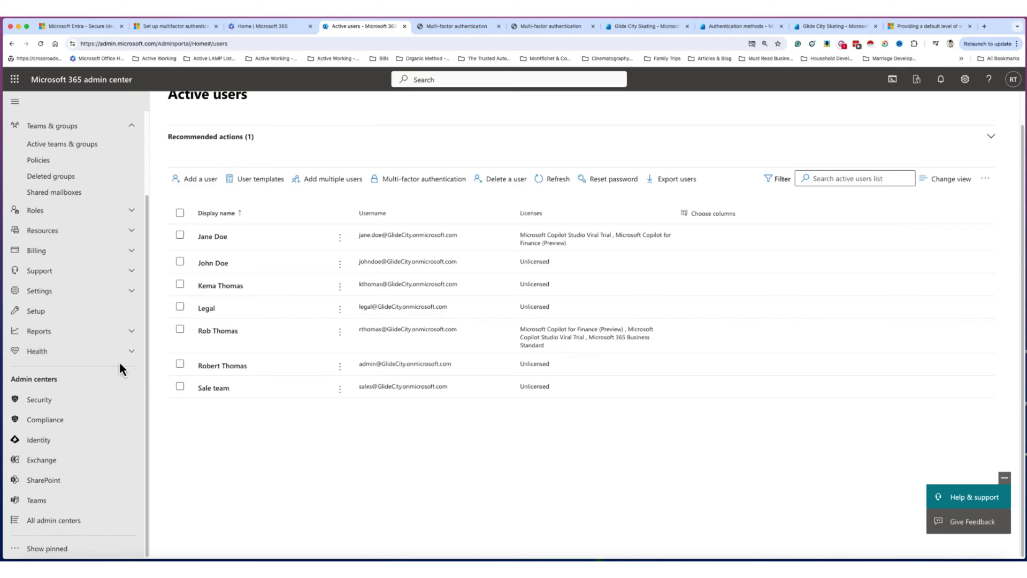
{"action": "left_click", "coordinate": [53, 522]}
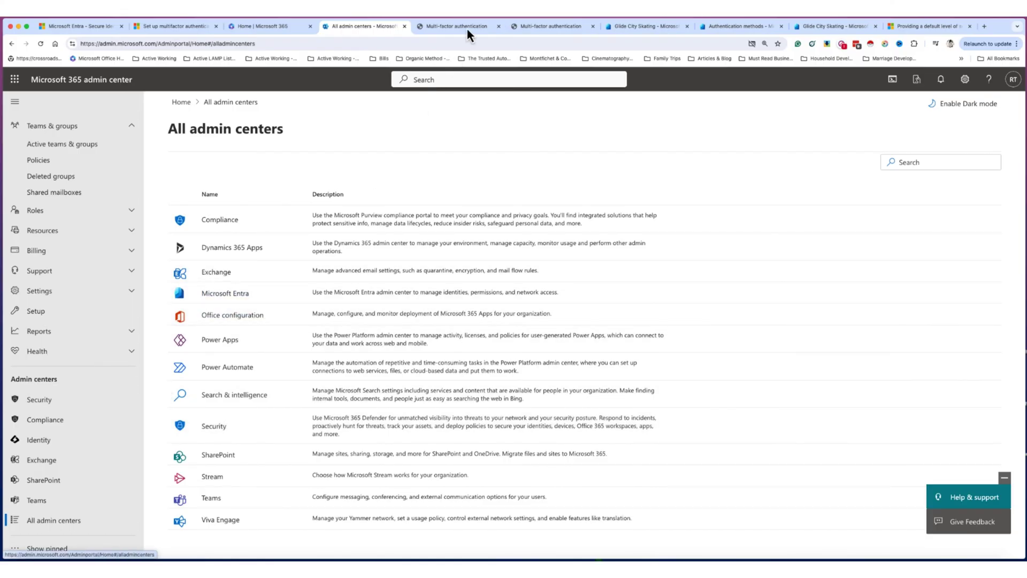
Step: Check user statuses on the MFA users list and the registration campaign page
{"action": "left_click", "coordinate": [538, 29]}
{"action": "left_click", "coordinate": [455, 27]}
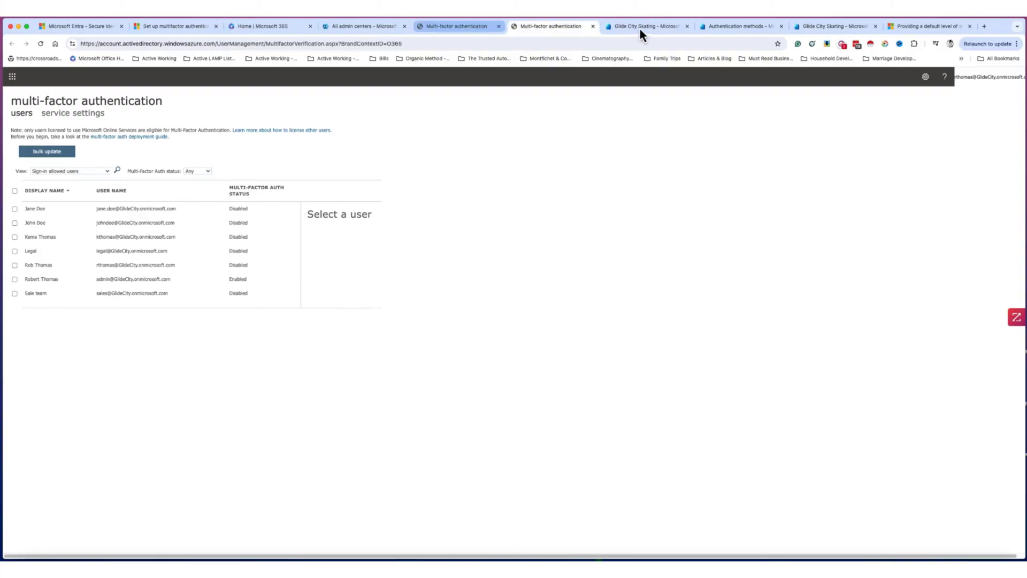
{"action": "left_click", "coordinate": [712, 28]}
{"action": "left_click", "coordinate": [593, 26]}
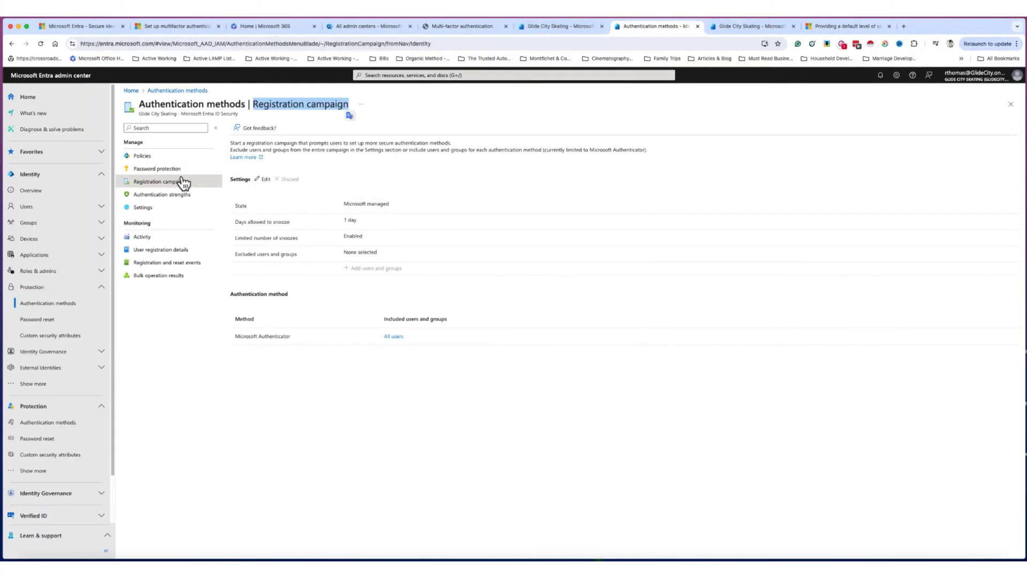
{"action": "left_click", "coordinate": [388, 26]}
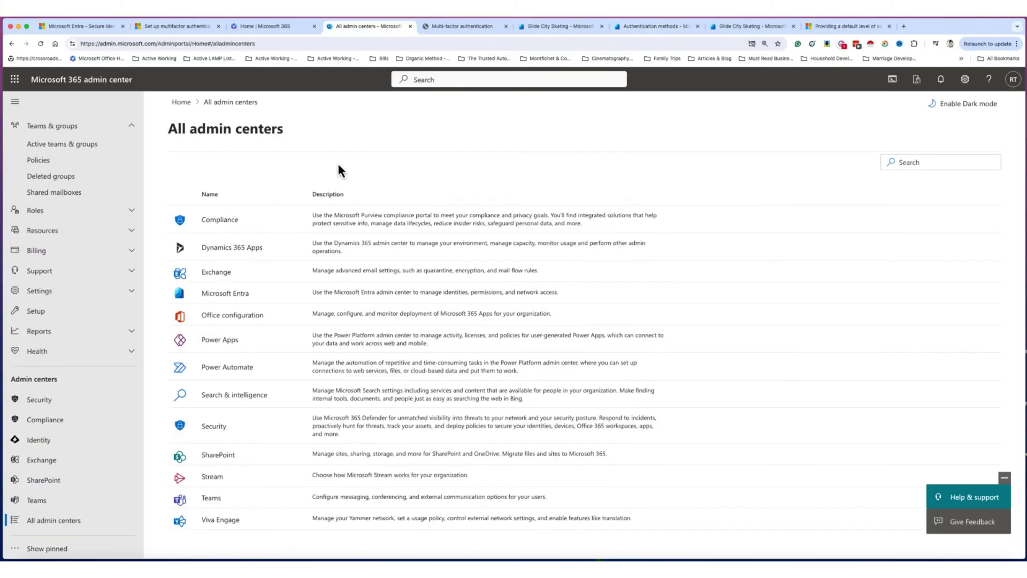
Step: Open Microsoft Entra admin center from All admin centers in a new tab
{"action": "right_click", "coordinate": [229, 294]}
{"action": "left_click", "coordinate": [271, 295]}
{"action": "left_click", "coordinate": [554, 27]}
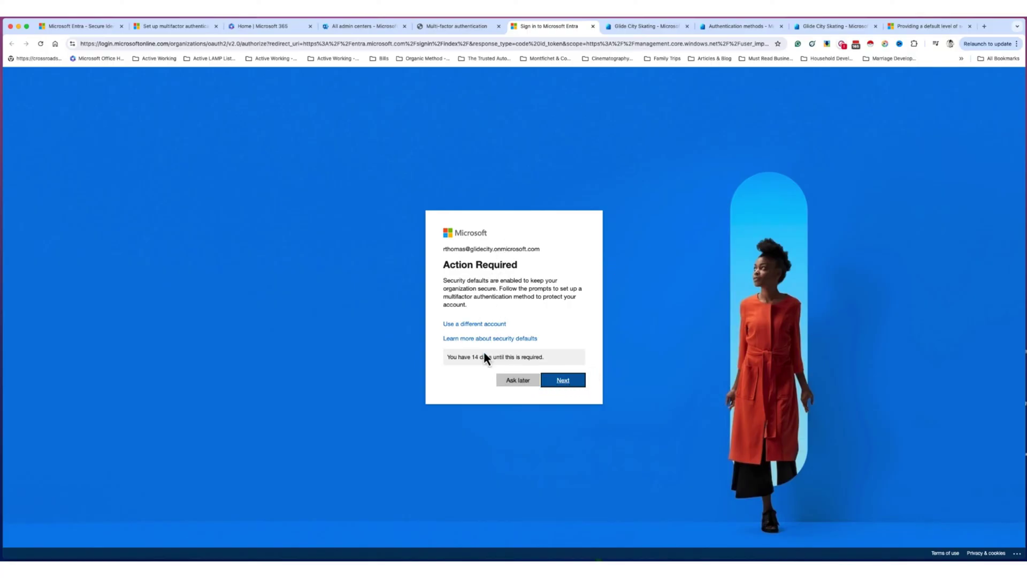
Step: Choose Ask later on the MFA prompt, stay signed in, and go to the Glide City Skating tenant
{"action": "left_click", "coordinate": [518, 381]}
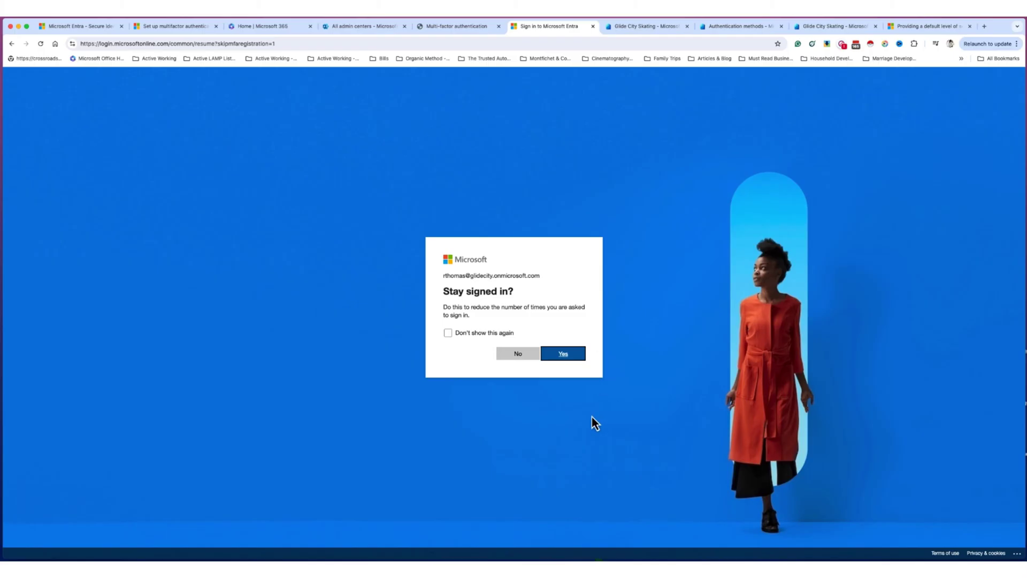
{"action": "left_click", "coordinate": [568, 359]}
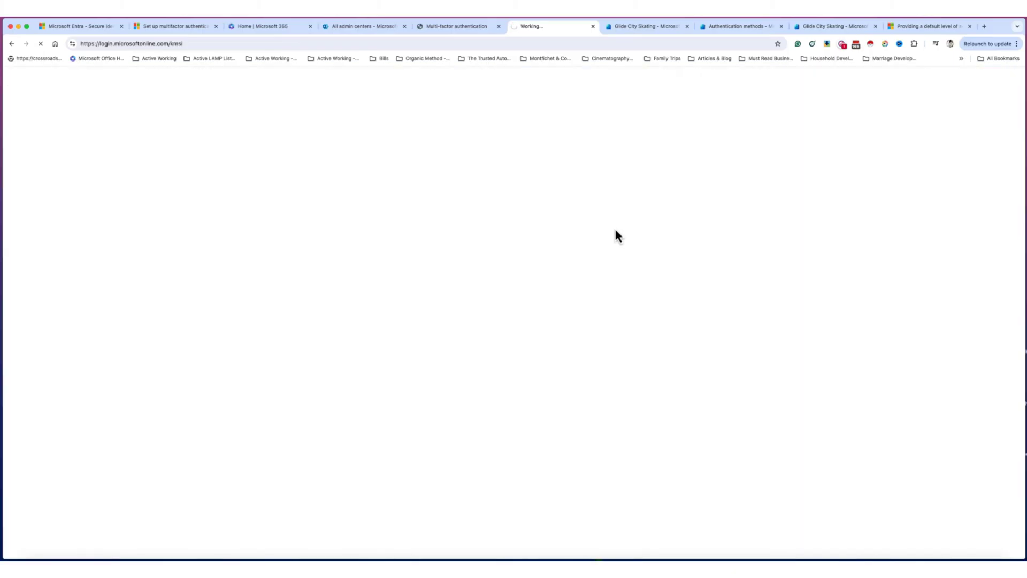
{"action": "left_click", "coordinate": [640, 31]}
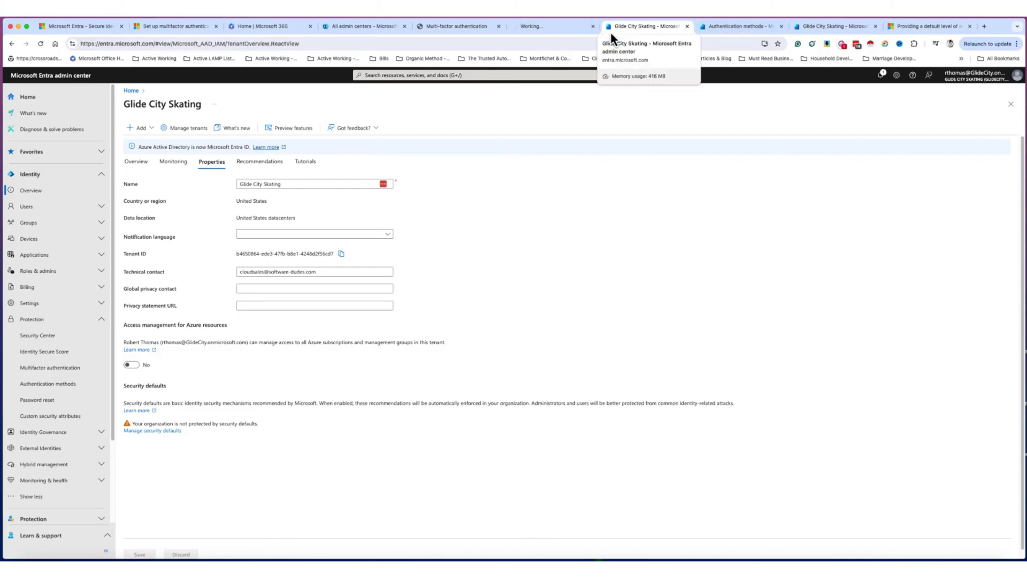
Step: Show the Glide City Skating tenant's Properties and highlight the Security defaults heading
{"action": "left_click", "coordinate": [551, 26]}
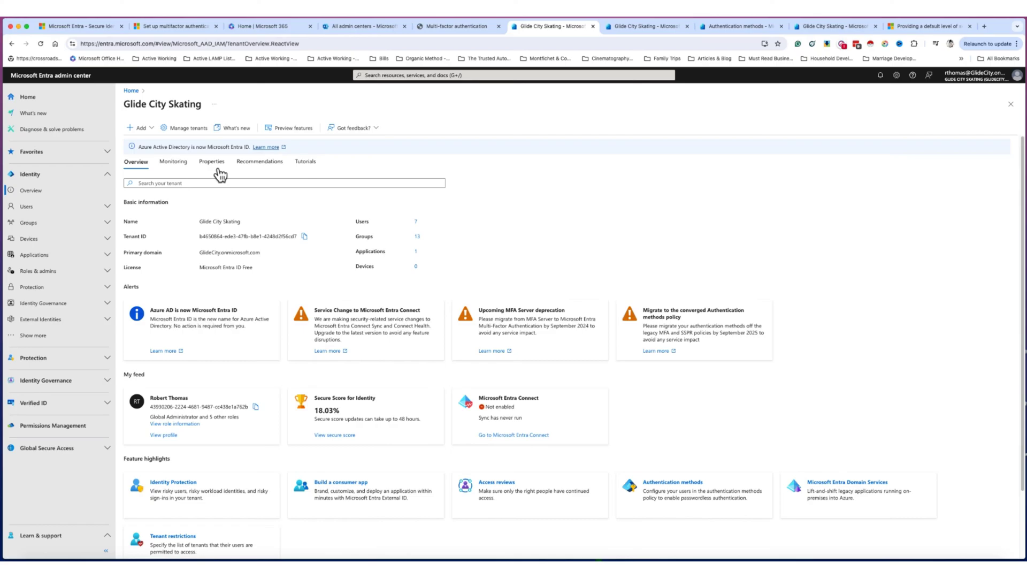
{"action": "left_click", "coordinate": [41, 197]}
{"action": "left_click", "coordinate": [212, 163]}
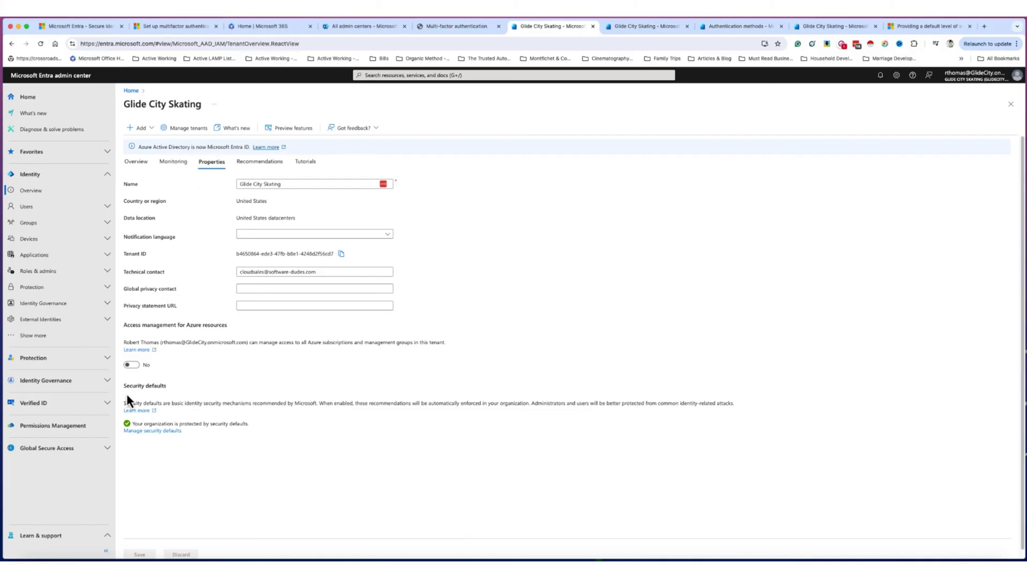
{"action": "left_click_drag", "start_coordinate": [125, 386], "coordinate": [159, 390]}
Step: Set security defaults to Disabled with reason Other and feedback 'I hate this', then confirm
{"action": "left_click", "coordinate": [159, 431]}
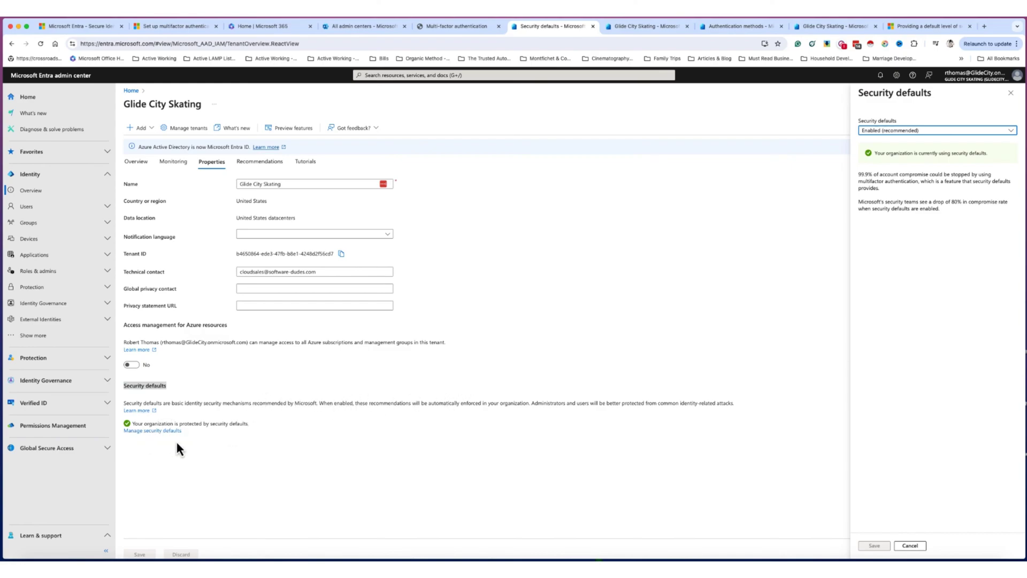
{"action": "left_click", "coordinate": [901, 130]}
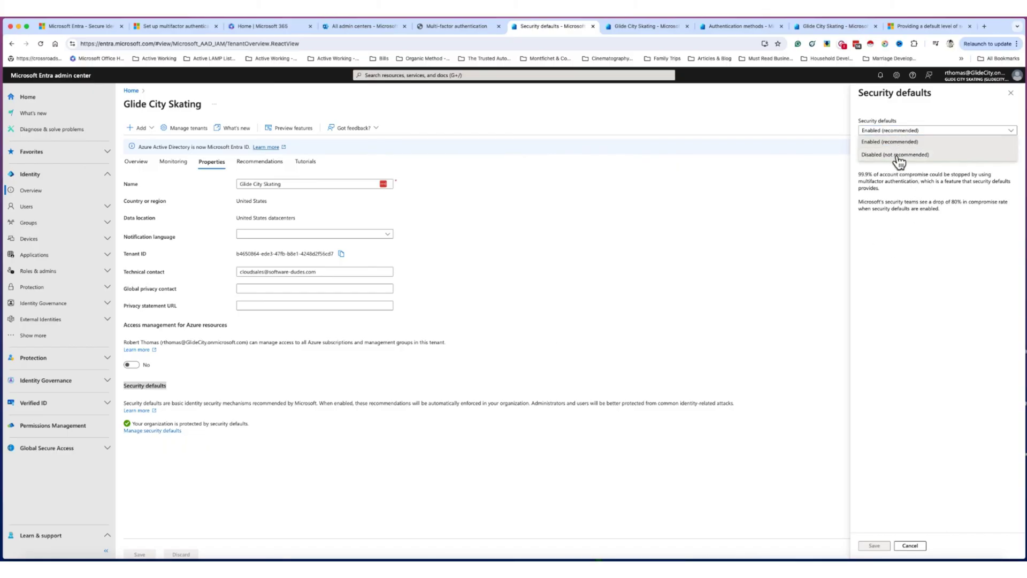
{"action": "left_click", "coordinate": [900, 155]}
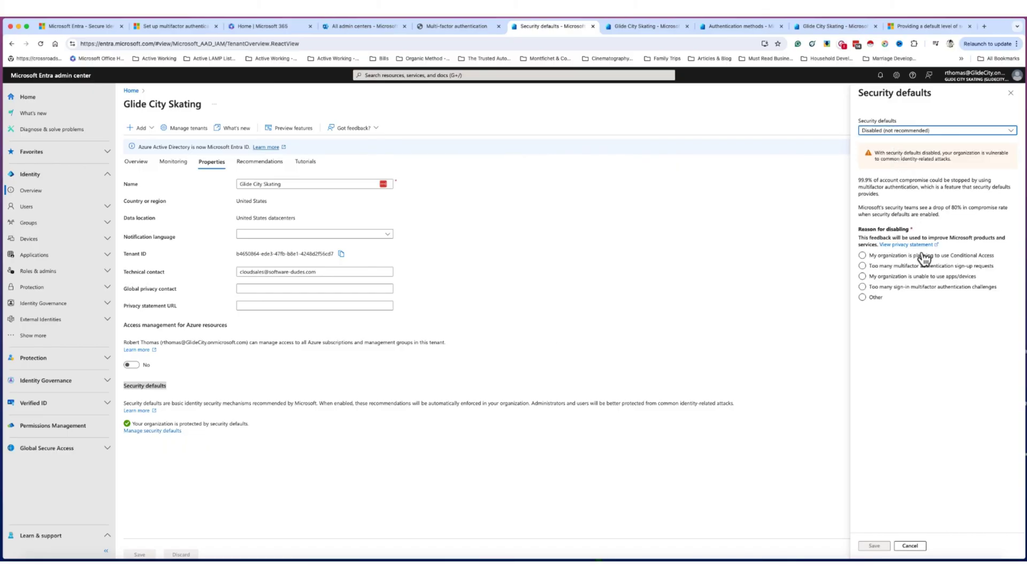
{"action": "left_click", "coordinate": [864, 287]}
{"action": "left_click", "coordinate": [863, 297]}
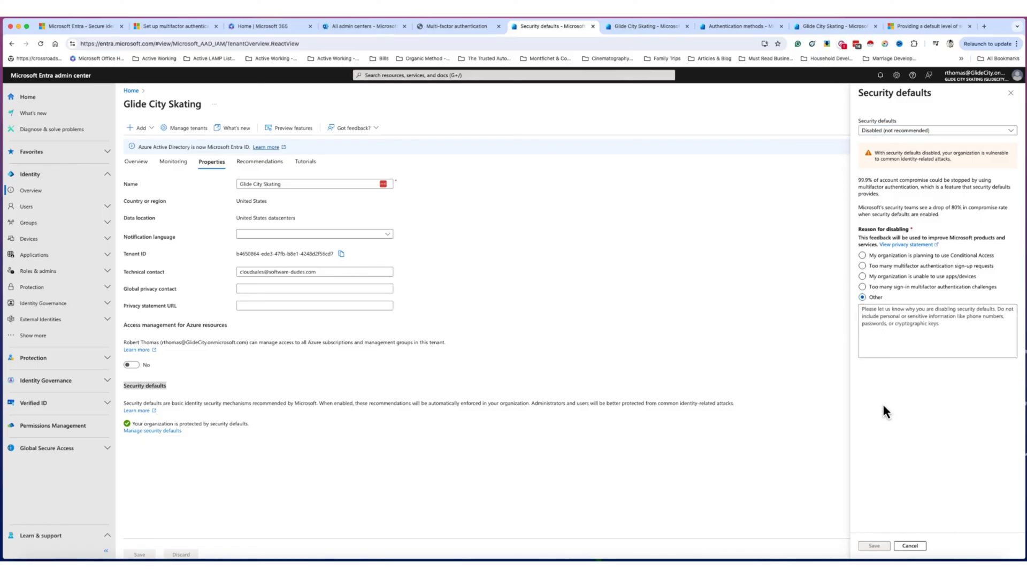
{"action": "left_click", "coordinate": [883, 320]}
{"action": "type", "text": "I"}
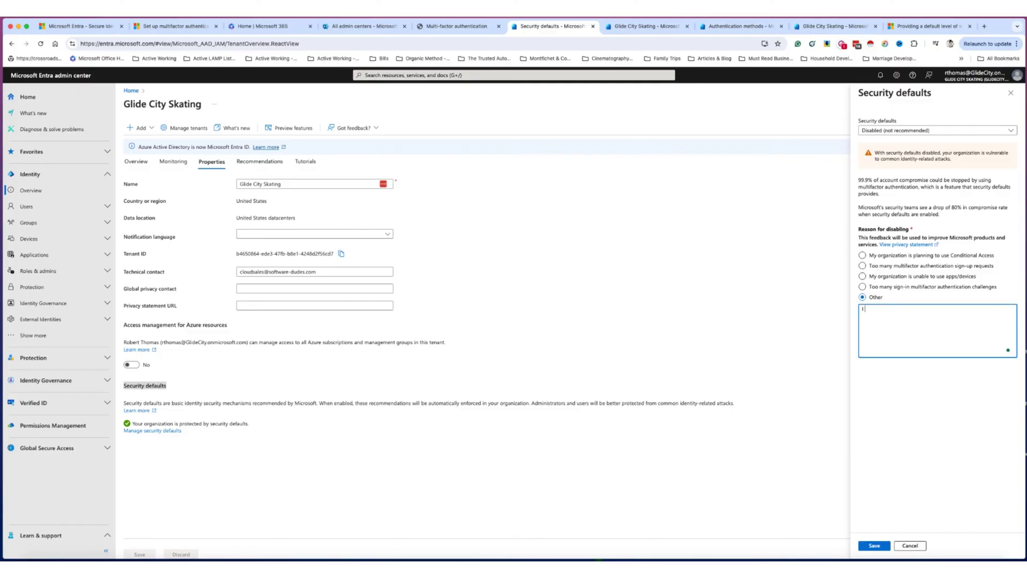
{"action": "type", "text": " hate this"}
{"action": "left_click", "coordinate": [873, 546]}
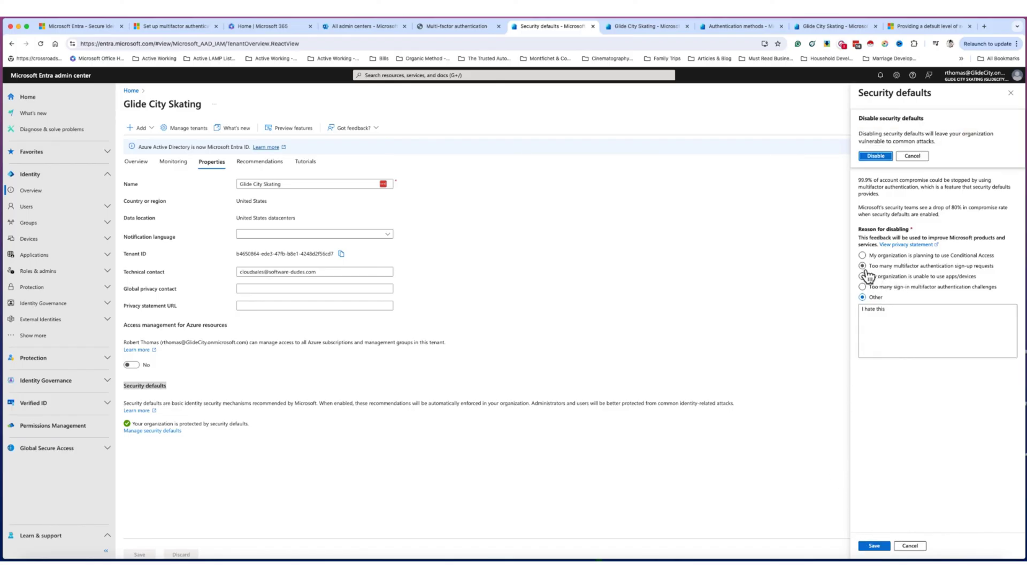
{"action": "left_click", "coordinate": [876, 156]}
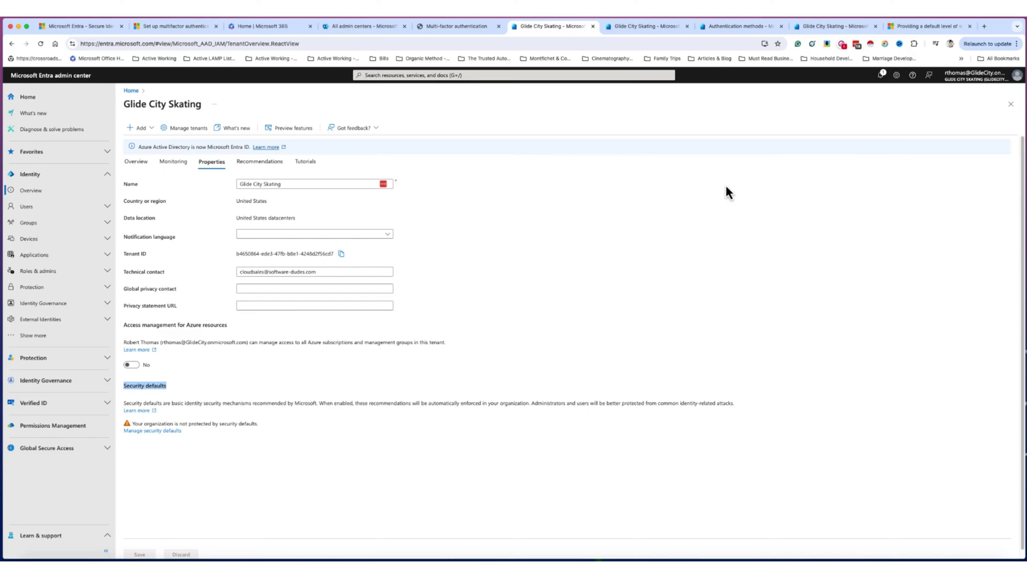
Step: Return to the Microsoft 365 admin center and open Users > Active users with seven users
{"action": "left_click", "coordinate": [341, 27]}
{"action": "left_click", "coordinate": [256, 32]}
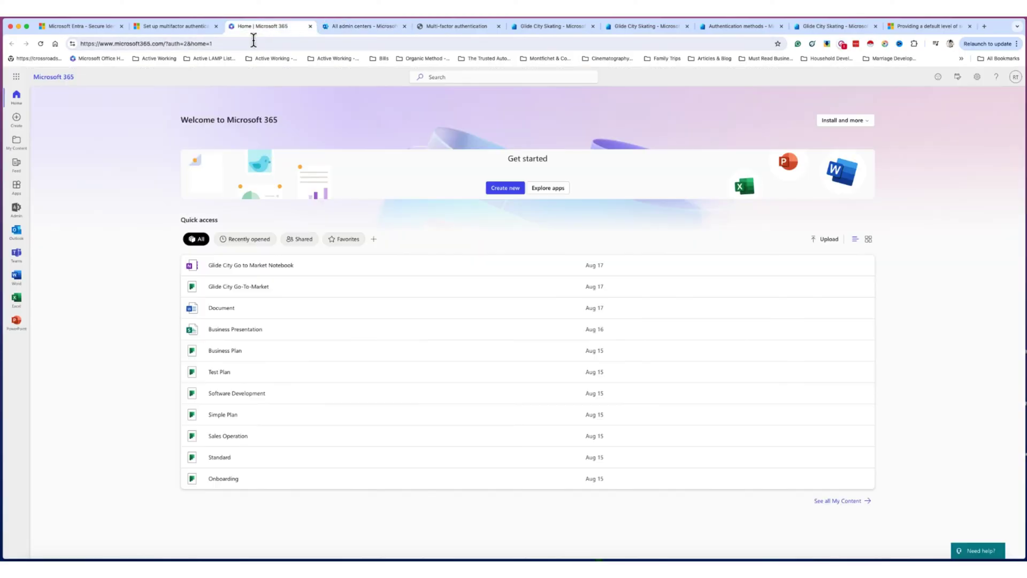
{"action": "left_click", "coordinate": [373, 33]}
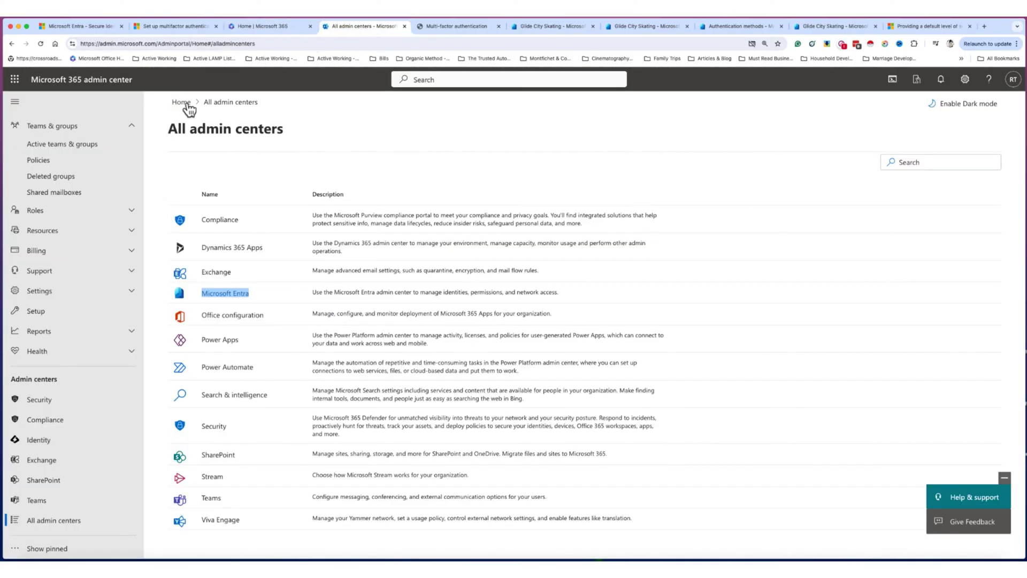
{"action": "left_click", "coordinate": [72, 145]}
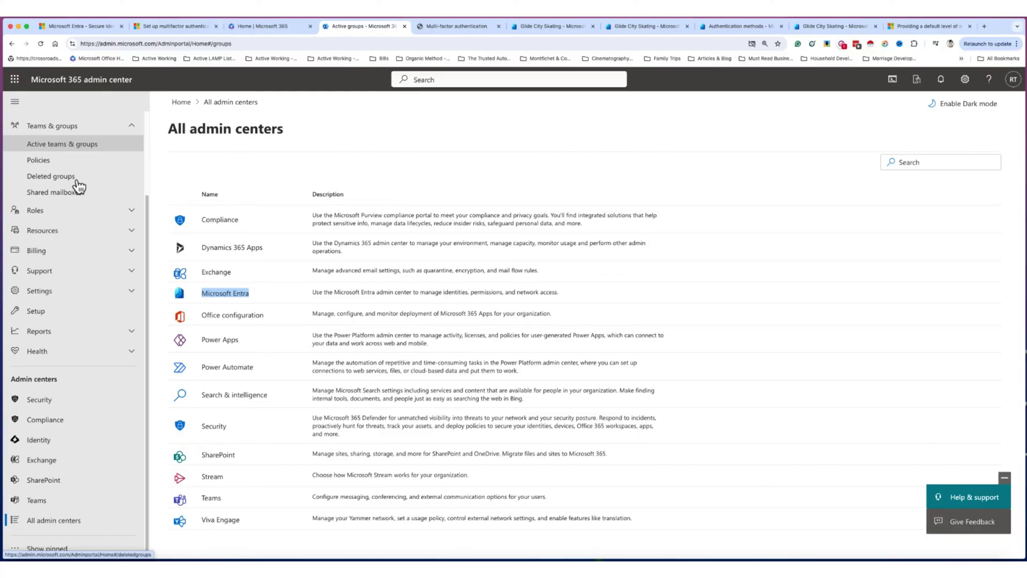
{"action": "left_click", "coordinate": [64, 162]}
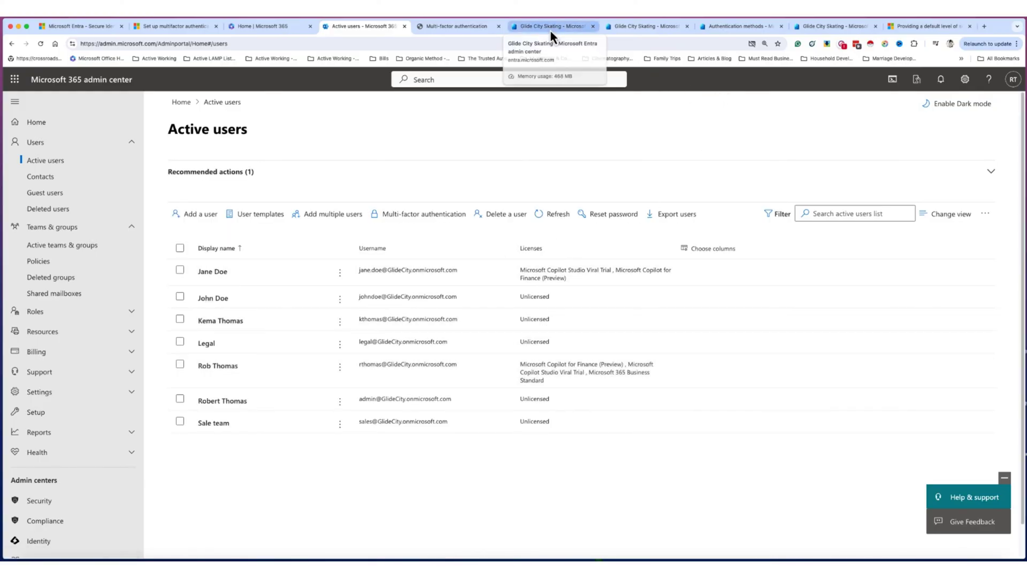
Step: In the Entra tab, go to Protection > Authentication methods policies, where only Email OTP is enabled
{"action": "left_click", "coordinate": [550, 29]}
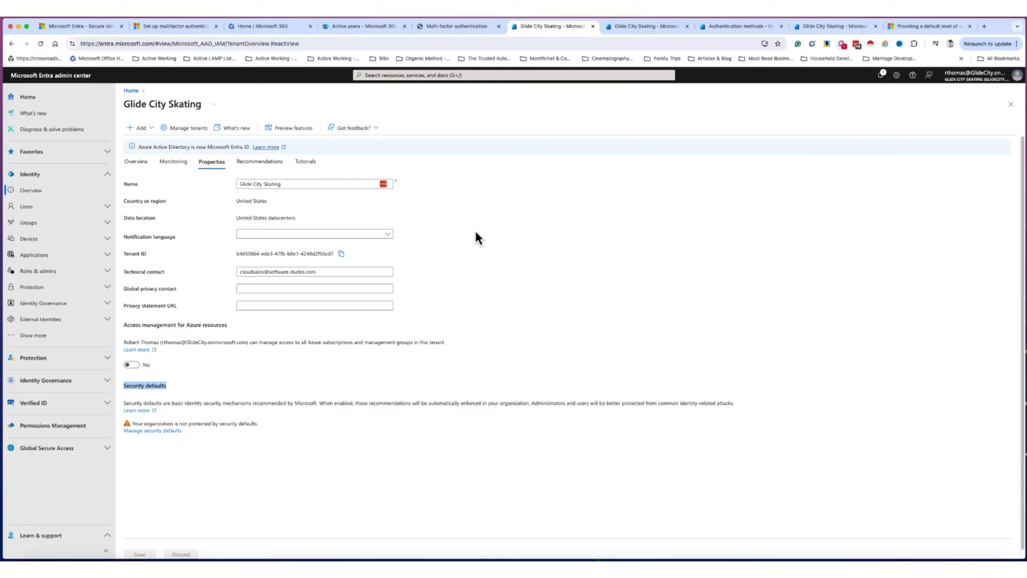
{"action": "left_click", "coordinate": [70, 292]}
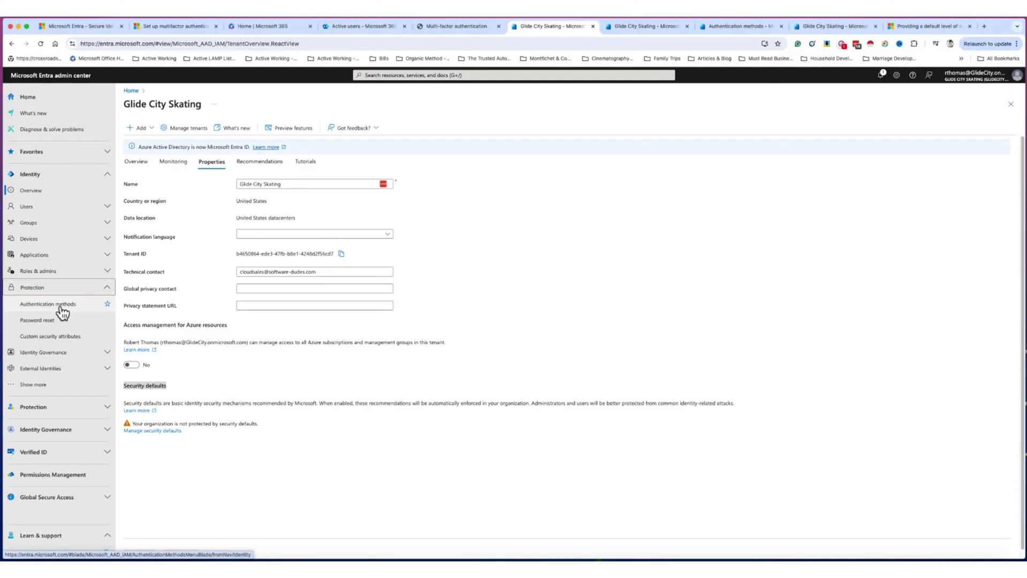
{"action": "left_click", "coordinate": [49, 309]}
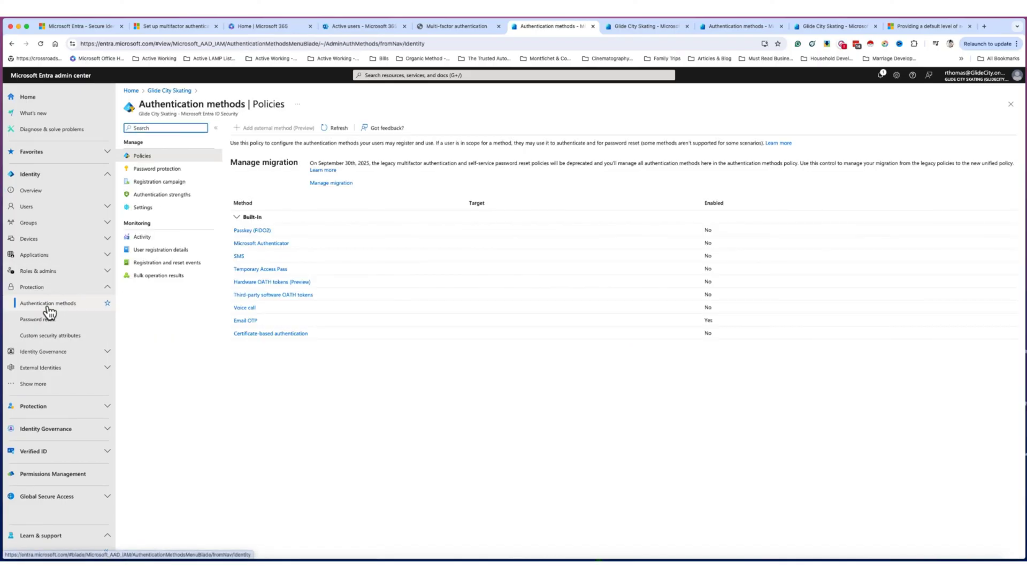
Step: Toggle Microsoft Authenticator's Enable switch on and off, then save it as disabled
{"action": "left_click", "coordinate": [287, 243]}
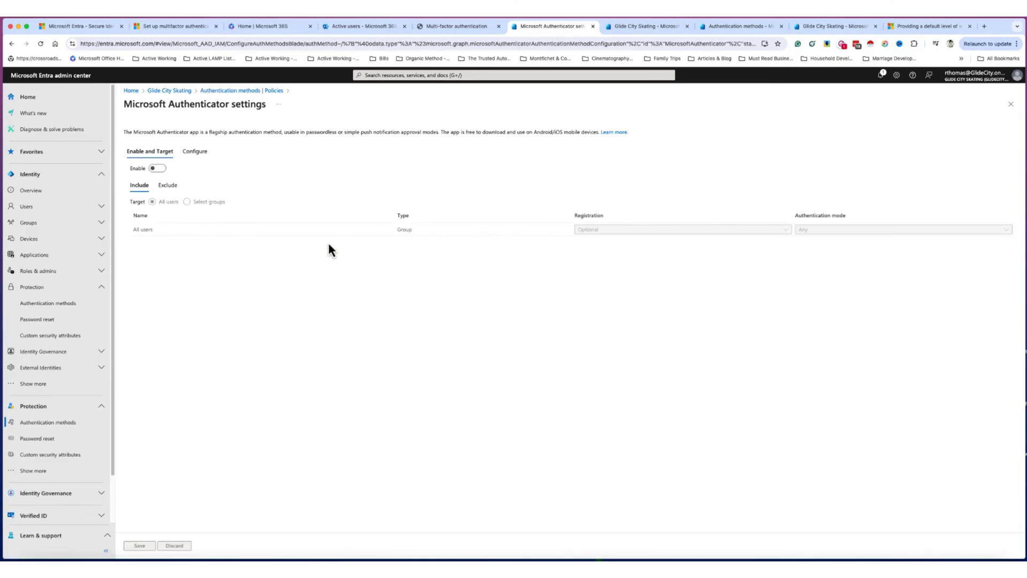
{"action": "left_click", "coordinate": [163, 172]}
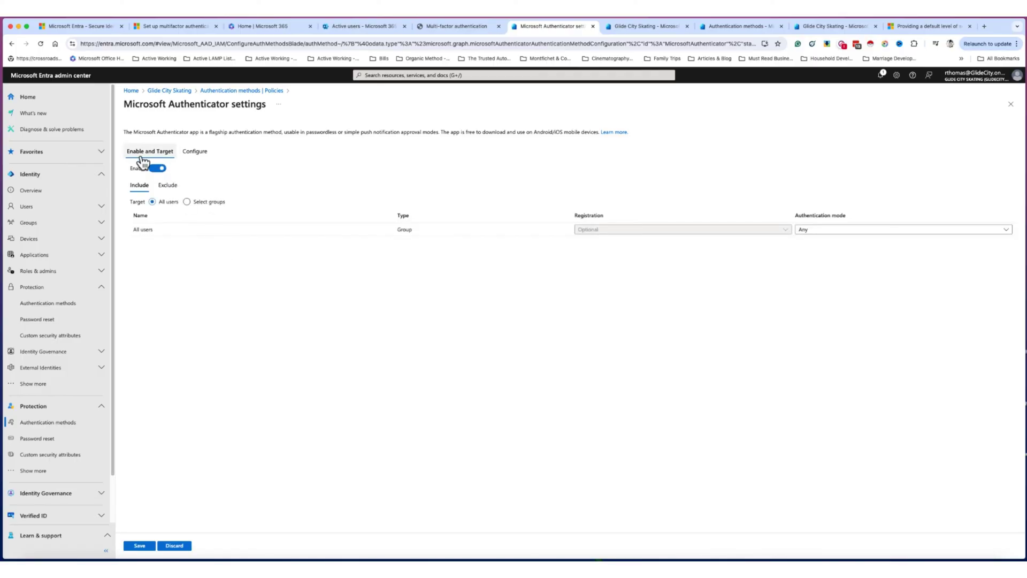
{"action": "left_click", "coordinate": [157, 169]}
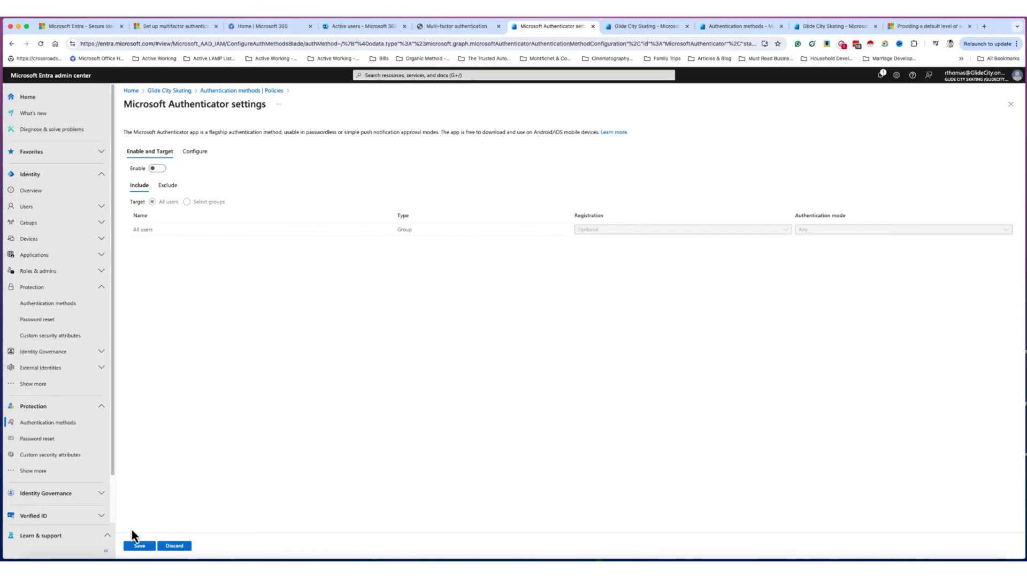
{"action": "left_click", "coordinate": [158, 169]}
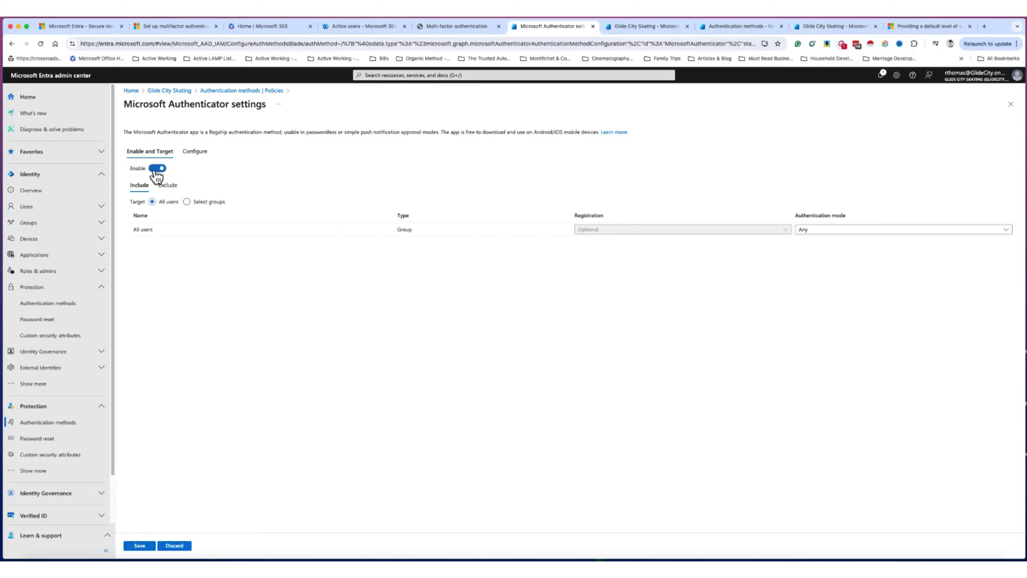
{"action": "left_click", "coordinate": [156, 169]}
{"action": "left_click", "coordinate": [140, 545]}
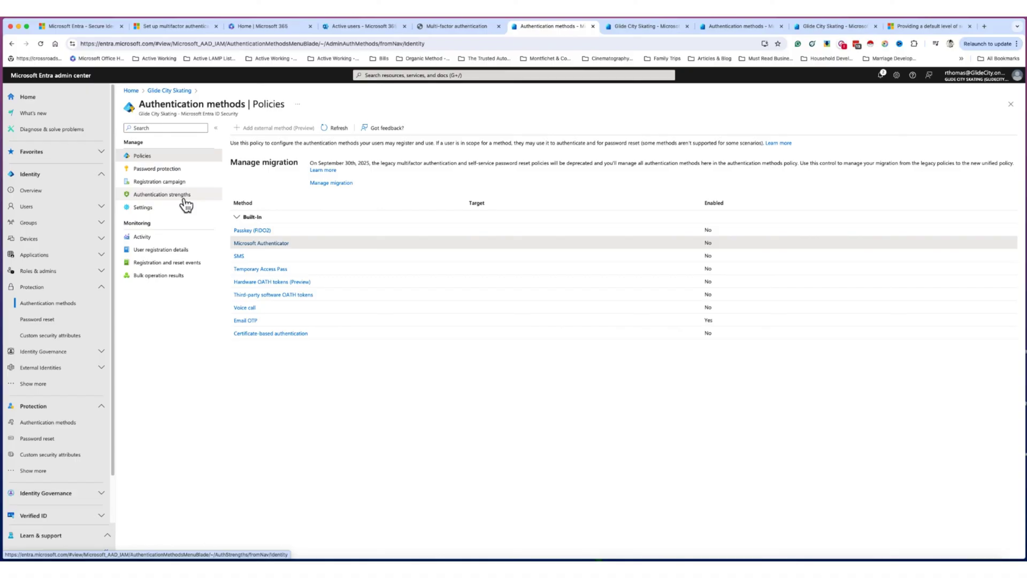
Step: Change the Microsoft Authenticator registration campaign State from Microsoft managed to Disabled and save it
{"action": "left_click", "coordinate": [178, 172]}
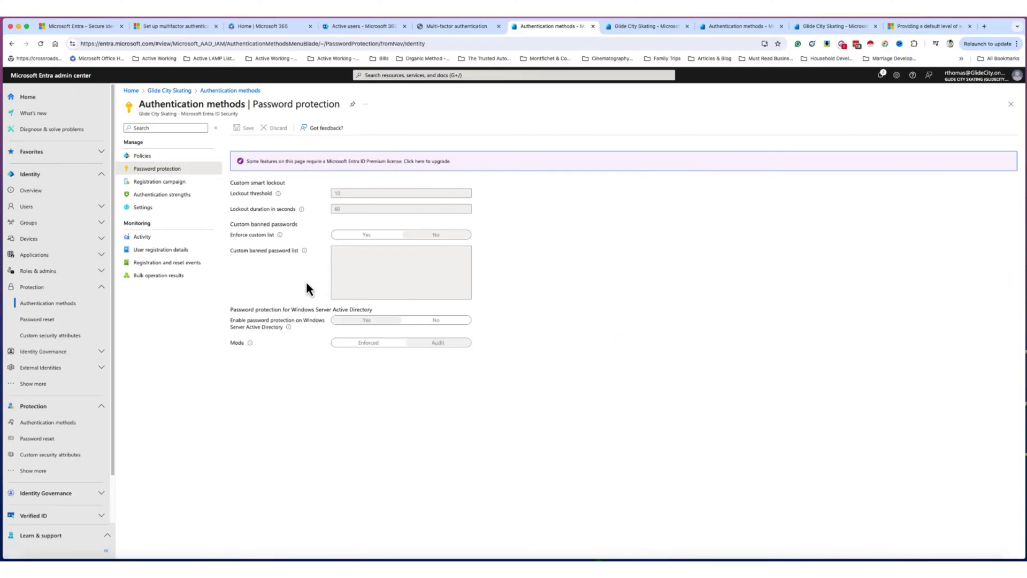
{"action": "left_click", "coordinate": [164, 182]}
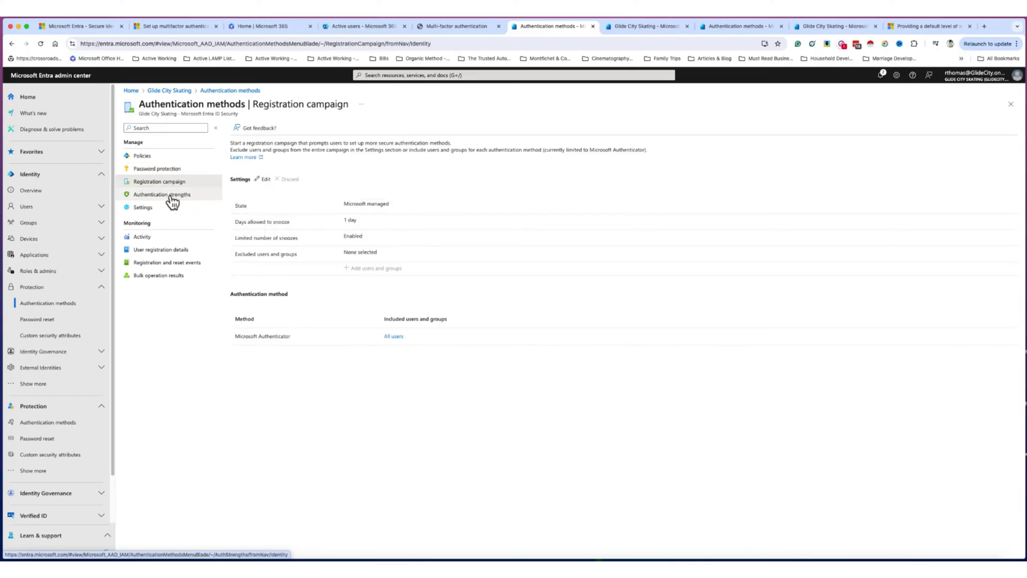
{"action": "left_click", "coordinate": [265, 180]}
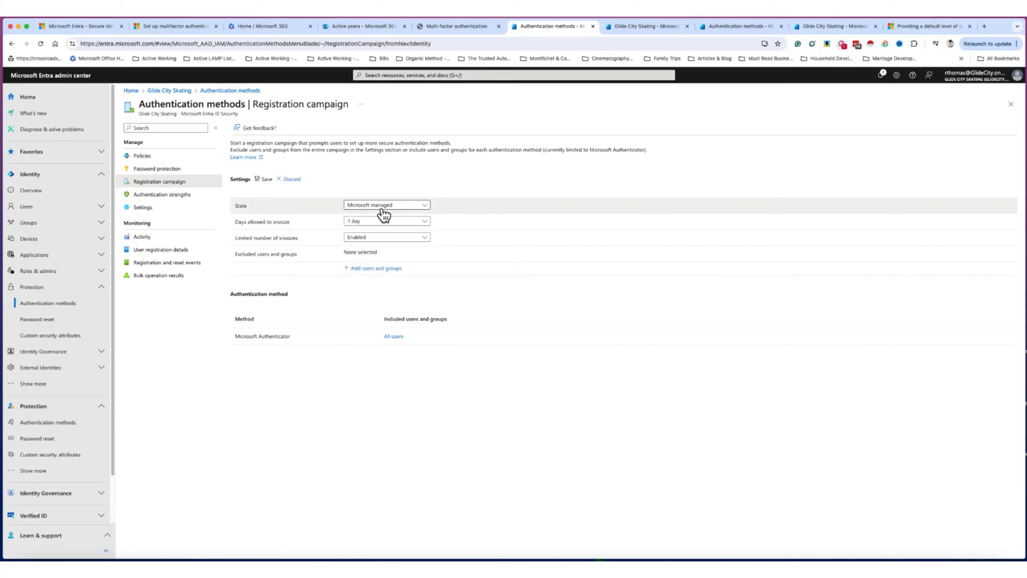
{"action": "left_click", "coordinate": [384, 209]}
{"action": "left_click", "coordinate": [367, 182]}
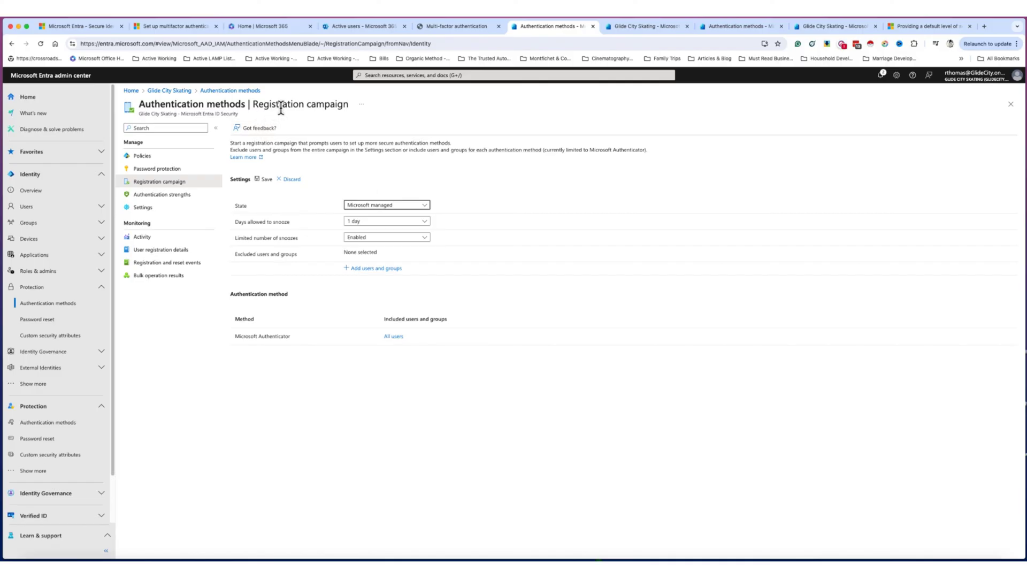
{"action": "left_click", "coordinate": [383, 208]}
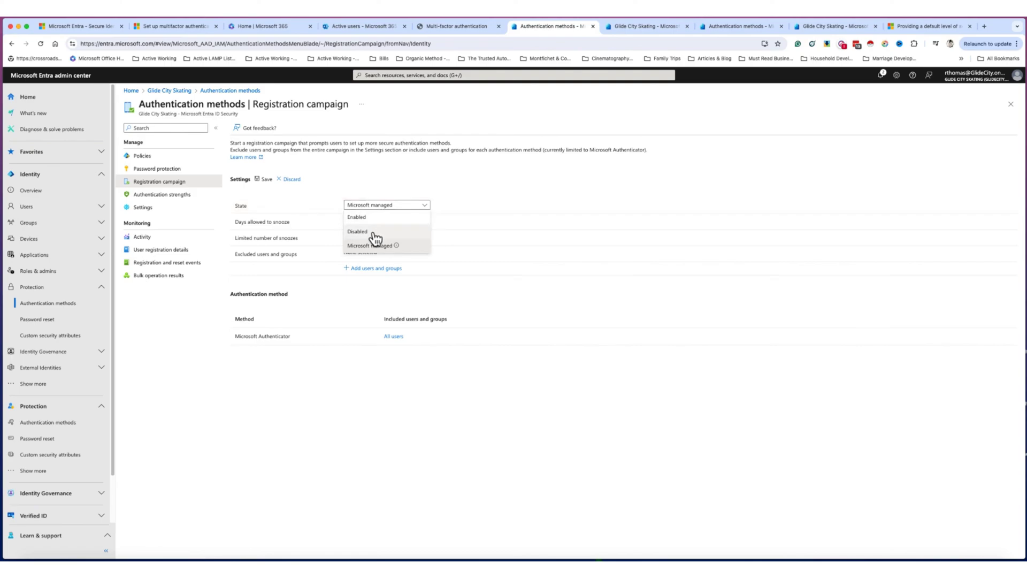
{"action": "left_click", "coordinate": [374, 233]}
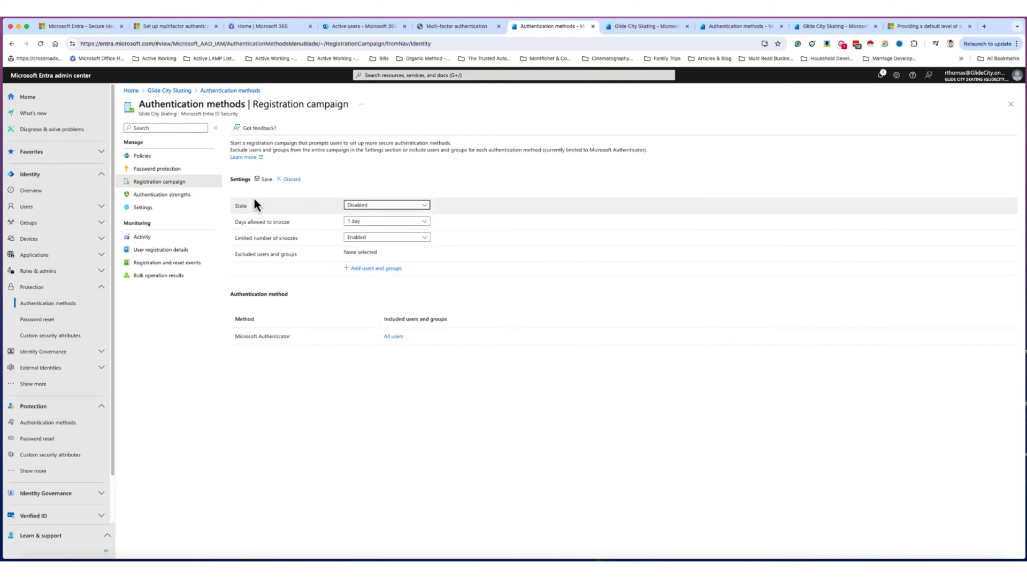
{"action": "left_click", "coordinate": [265, 179]}
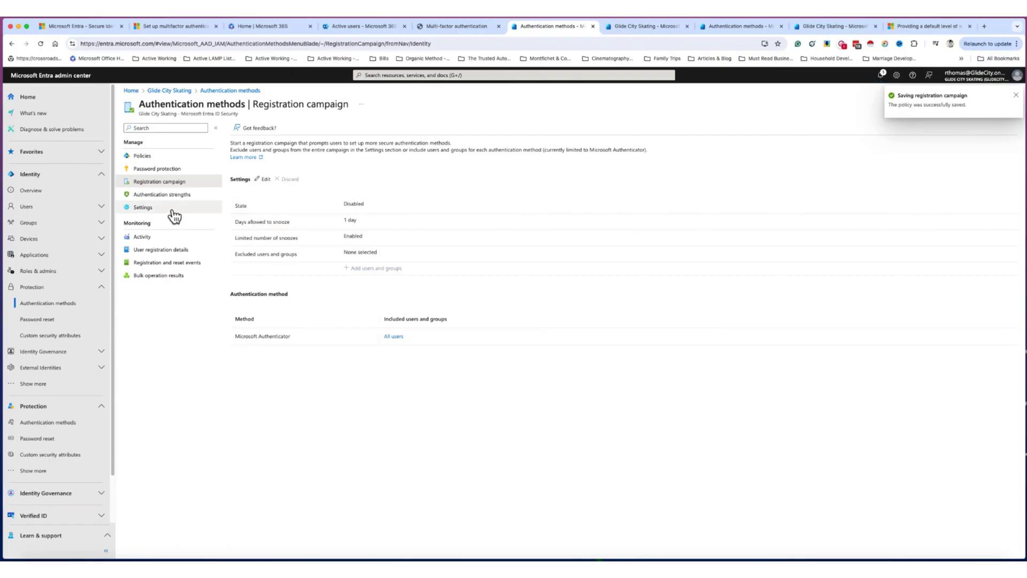
Step: On the Authentication methods Settings page, set System-preferred MFA State to Disabled with the default reason, and save
{"action": "left_click", "coordinate": [153, 210]}
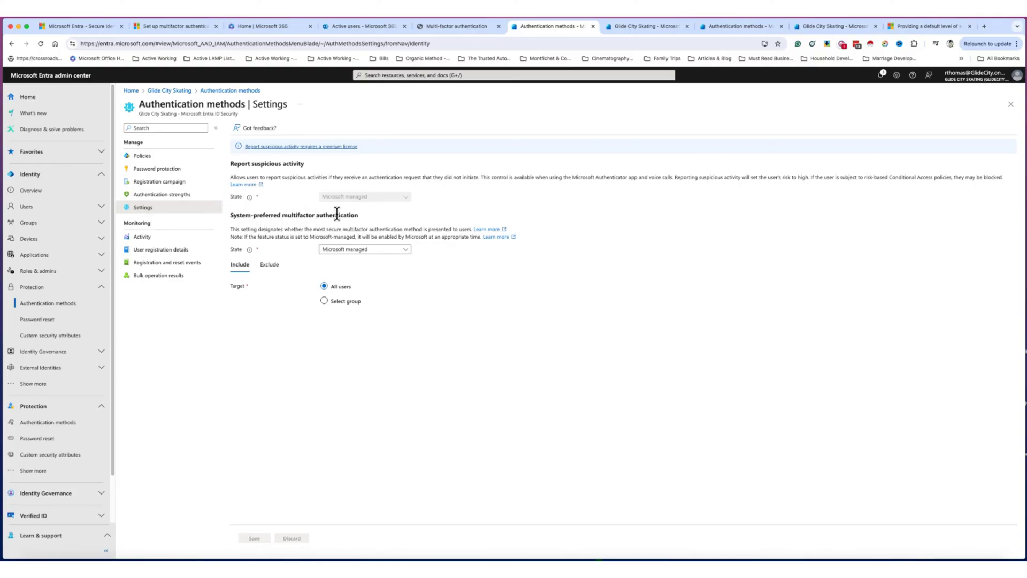
{"action": "left_click", "coordinate": [403, 255]}
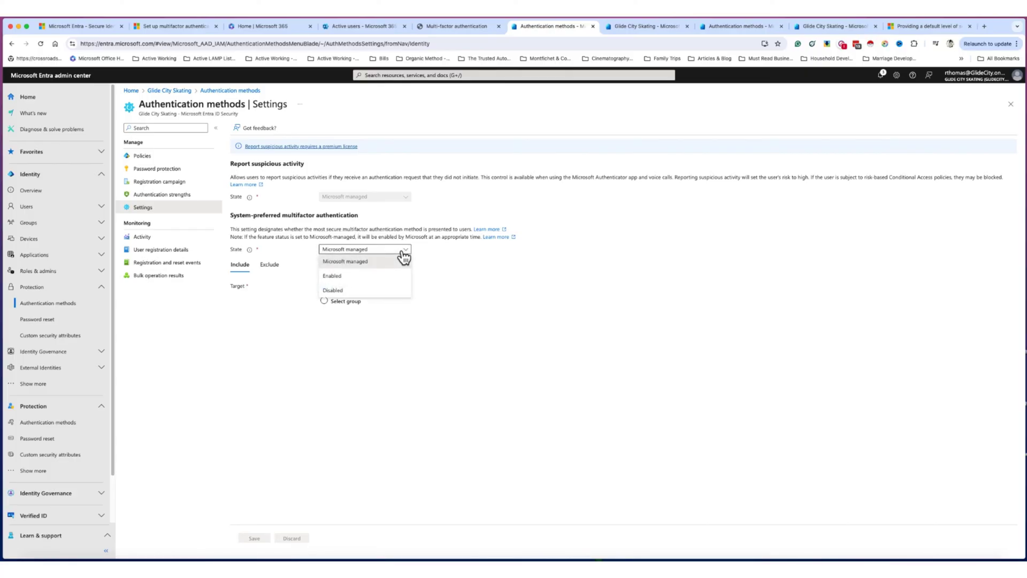
{"action": "left_click", "coordinate": [361, 292]}
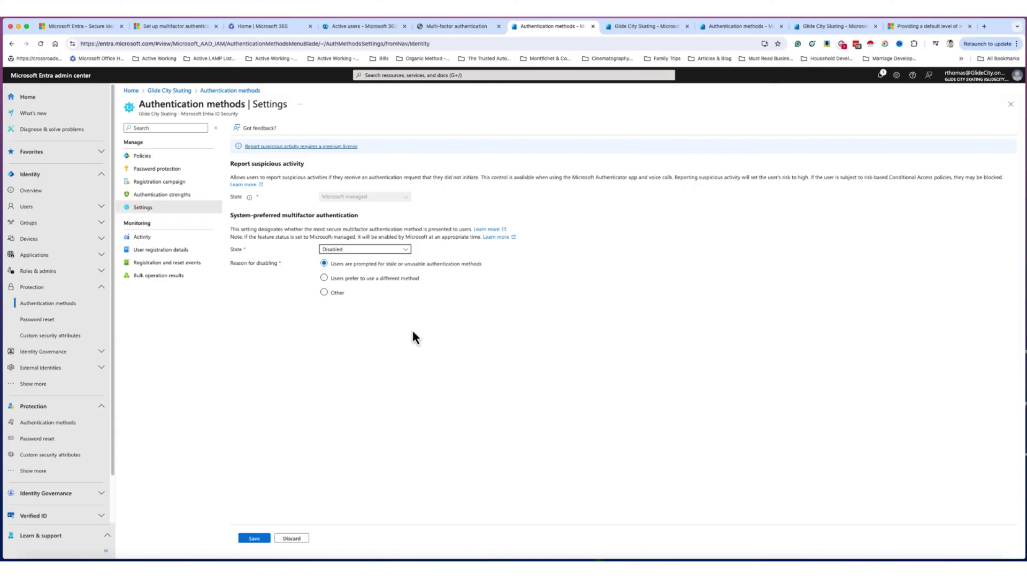
{"action": "left_click", "coordinate": [255, 538]}
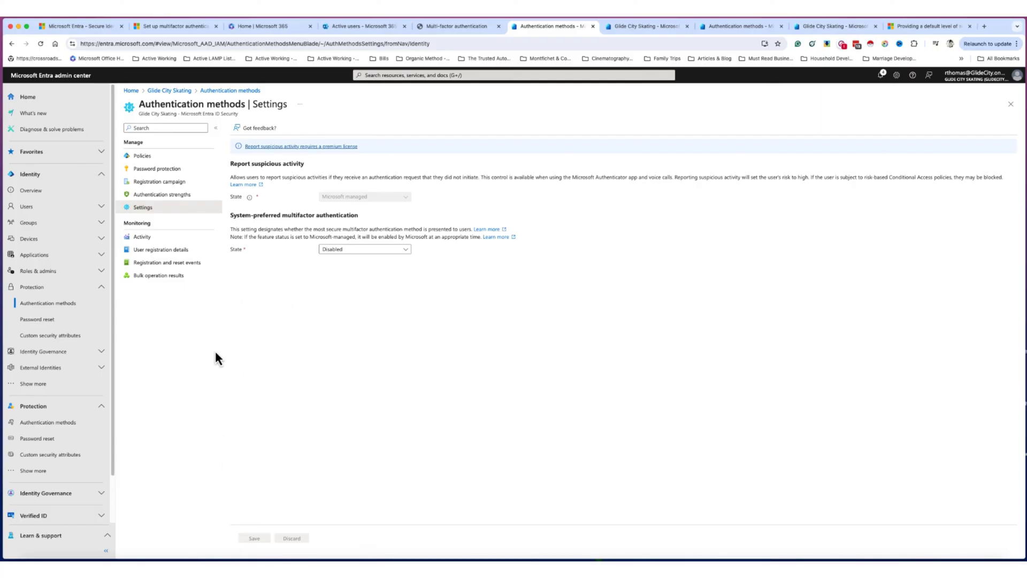
Step: Check the Security defaults section on the Glide City Skating tenant Properties page, which shows security defaults are off
{"action": "left_click", "coordinate": [48, 194]}
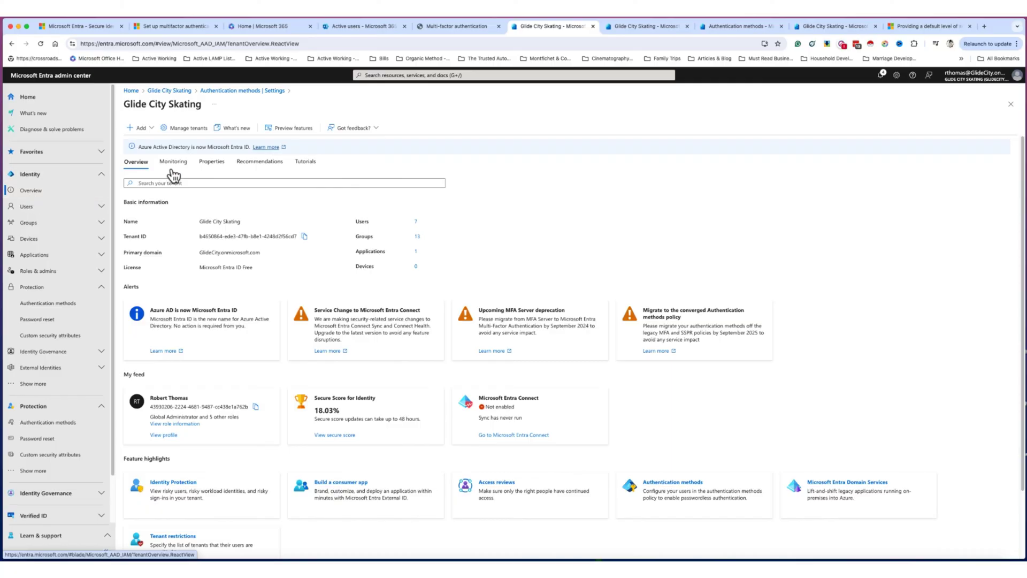
{"action": "left_click", "coordinate": [213, 166]}
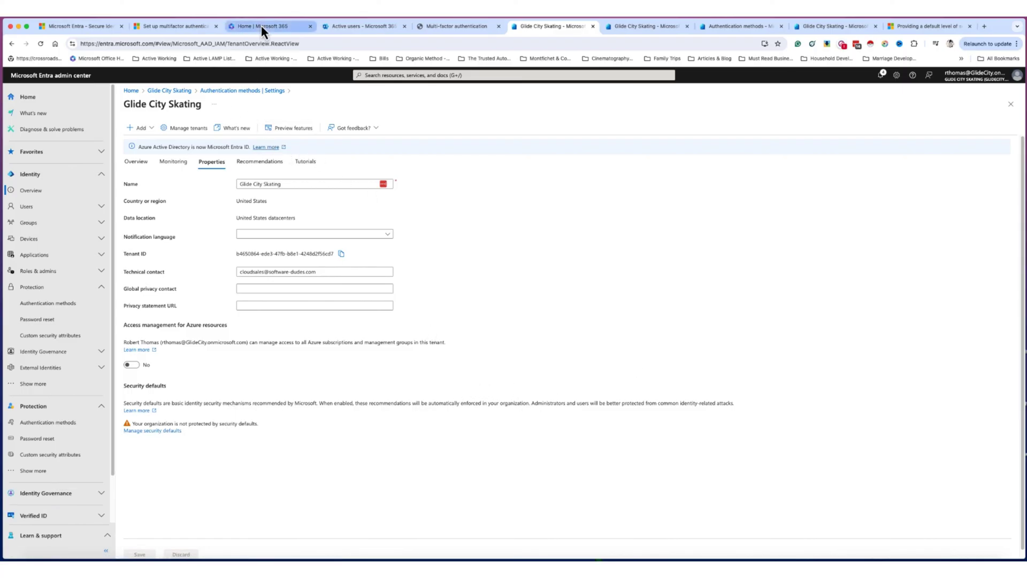
Step: Seek the Learn article's MFA tutorial video to 00:27, then 00:38, and view it briefly full screen
{"action": "left_click", "coordinate": [176, 27]}
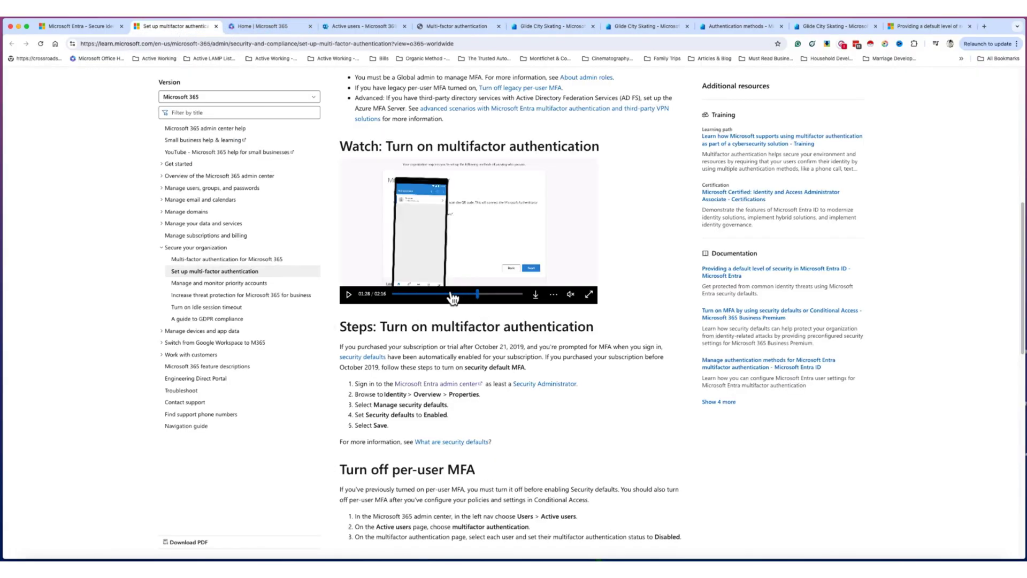
{"action": "left_click", "coordinate": [421, 299]}
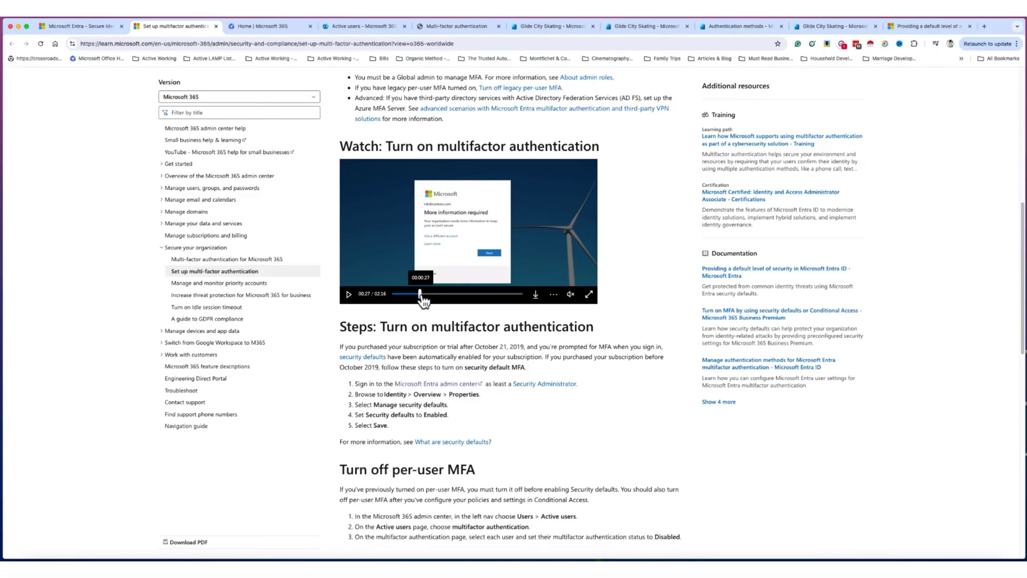
{"action": "left_click", "coordinate": [429, 299]}
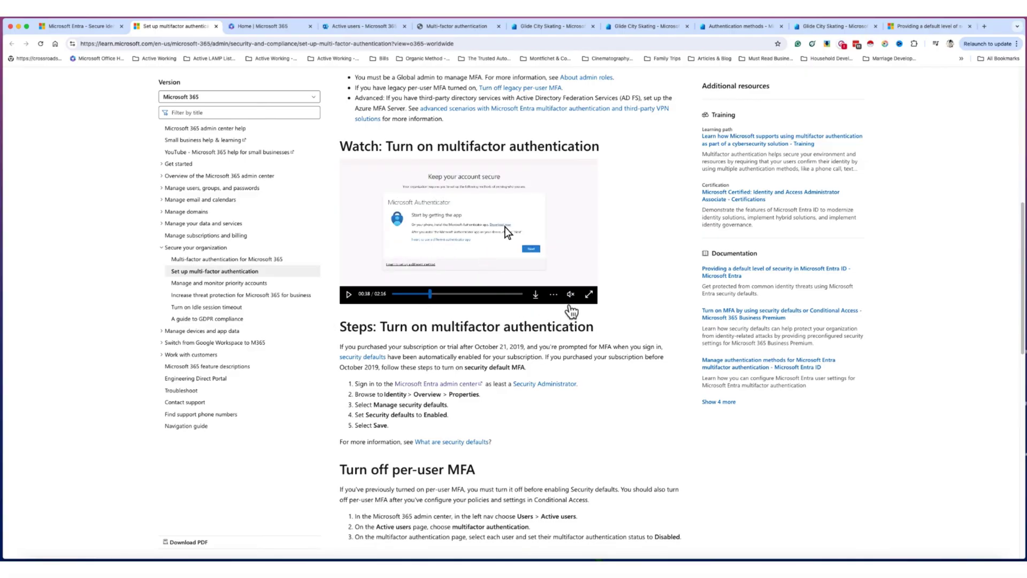
{"action": "left_click", "coordinate": [589, 294]}
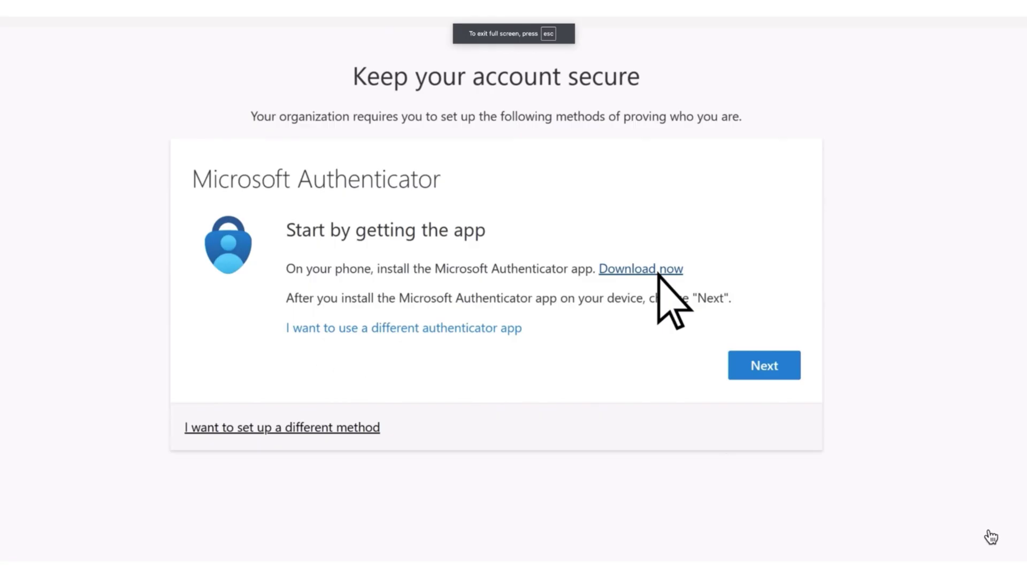
{"action": "left_click", "coordinate": [1015, 550]}
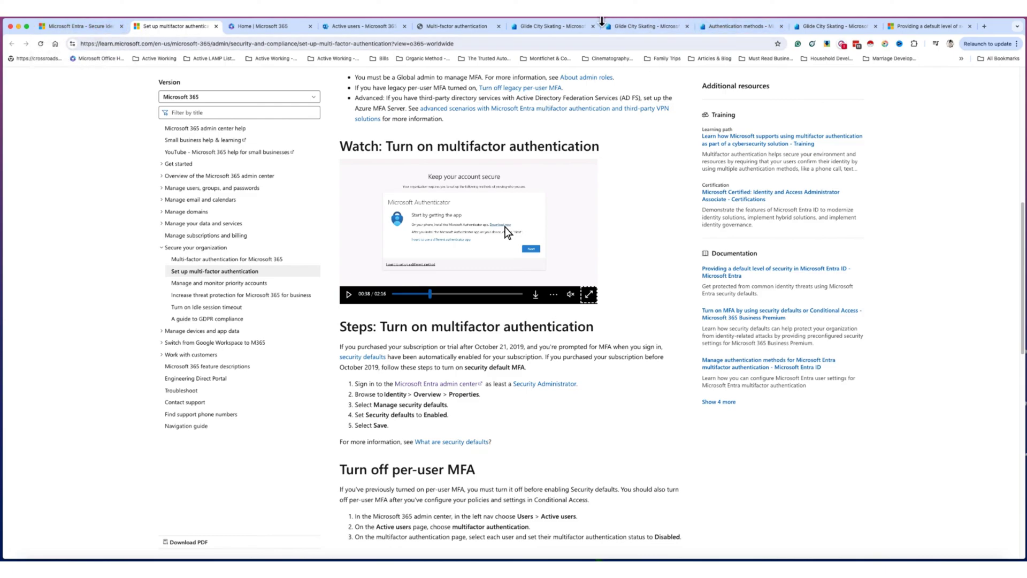
Step: Check the Active users list and per-user MFA statuses, then go back to the Glide City Skating Properties
{"action": "left_click", "coordinate": [375, 27]}
{"action": "left_click", "coordinate": [448, 27]}
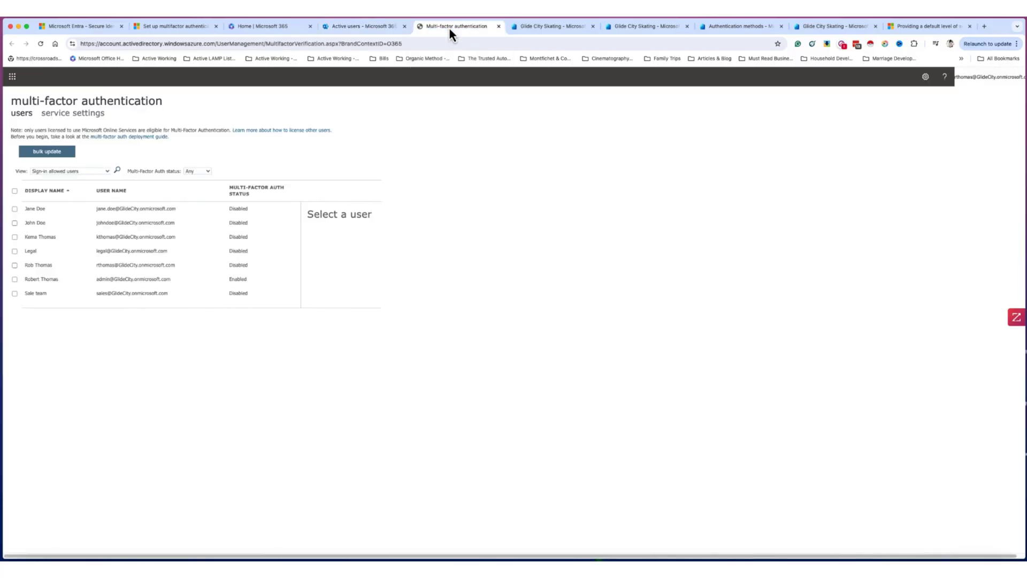
{"action": "left_click", "coordinate": [570, 26]}
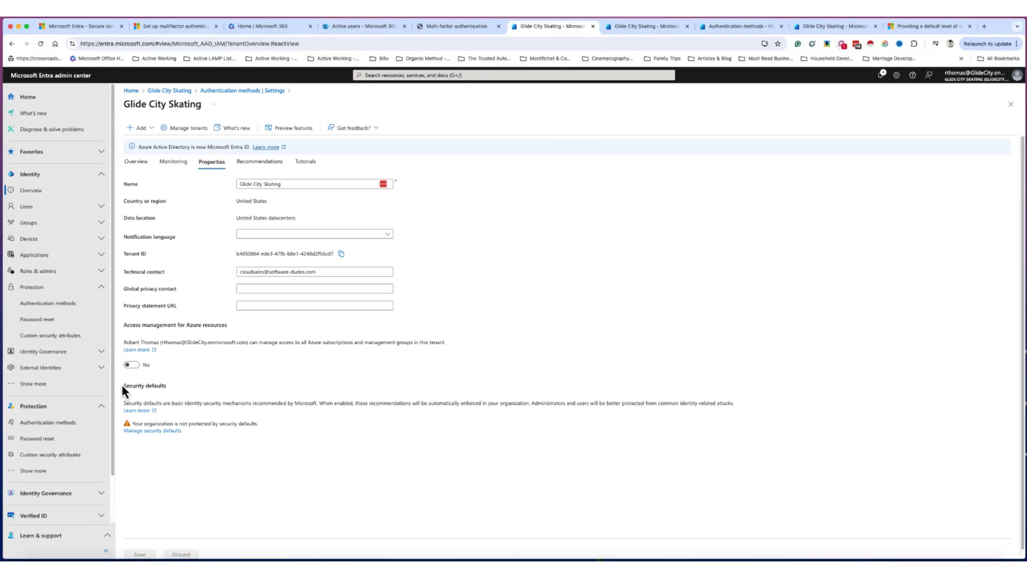
Step: Open Protection > Authentication methods Policies to confirm only Email OTP is enabled
{"action": "left_click", "coordinate": [57, 303]}
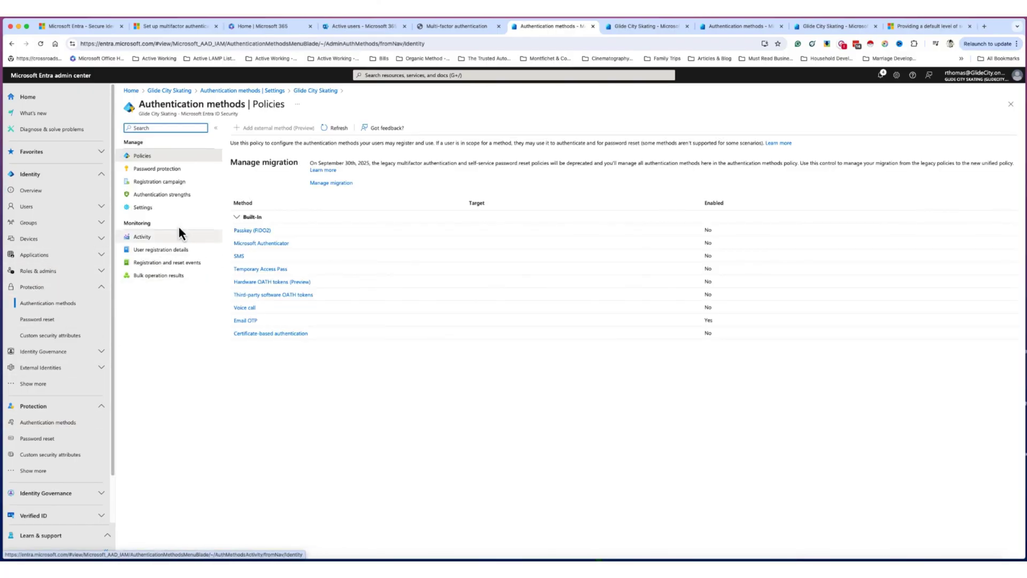